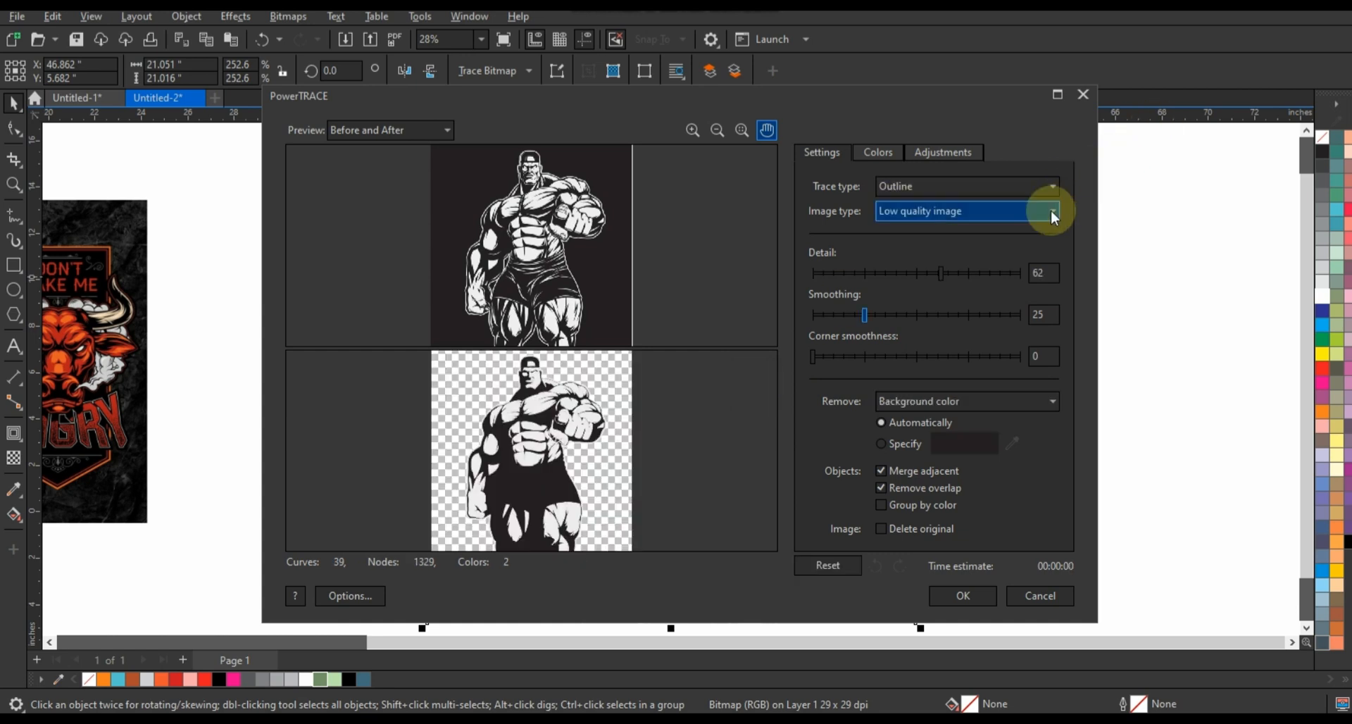
Set the outline trace detail to 100 and apply the trace to the muscular-man bitmap
left_click(1021, 273)
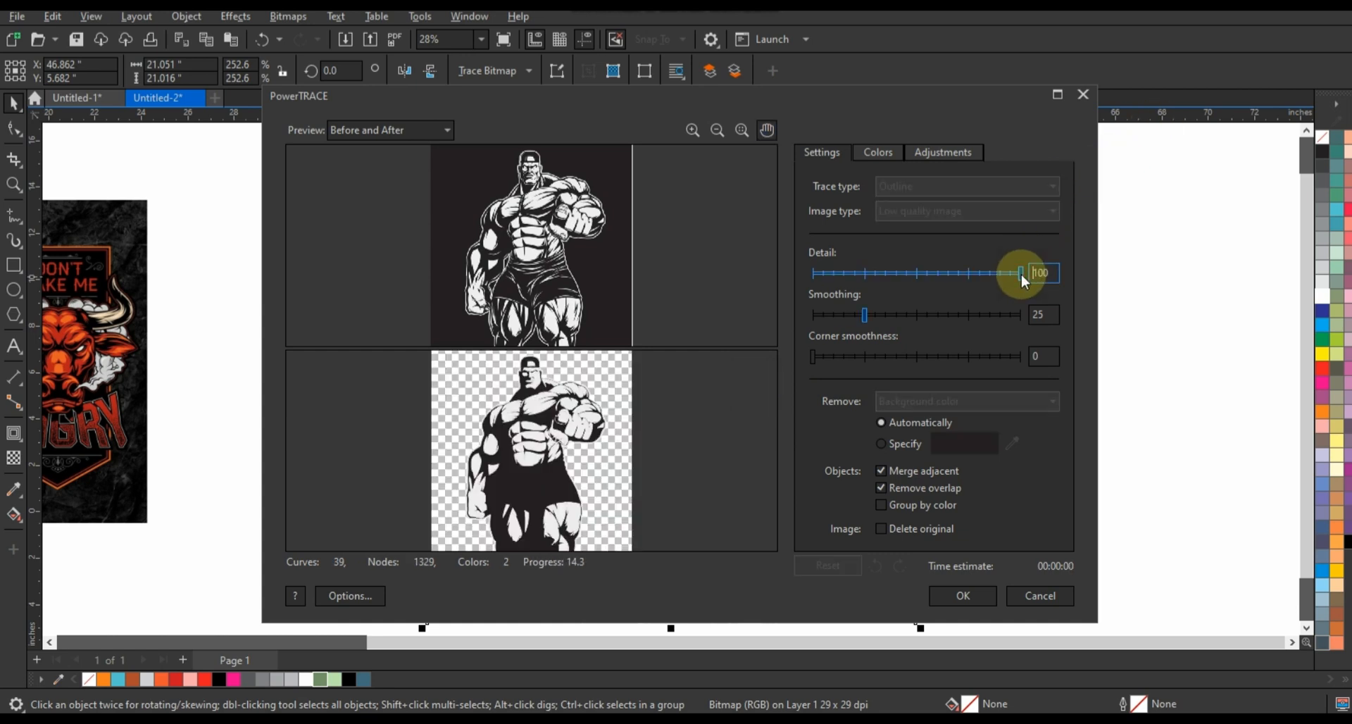
left_click(962, 596)
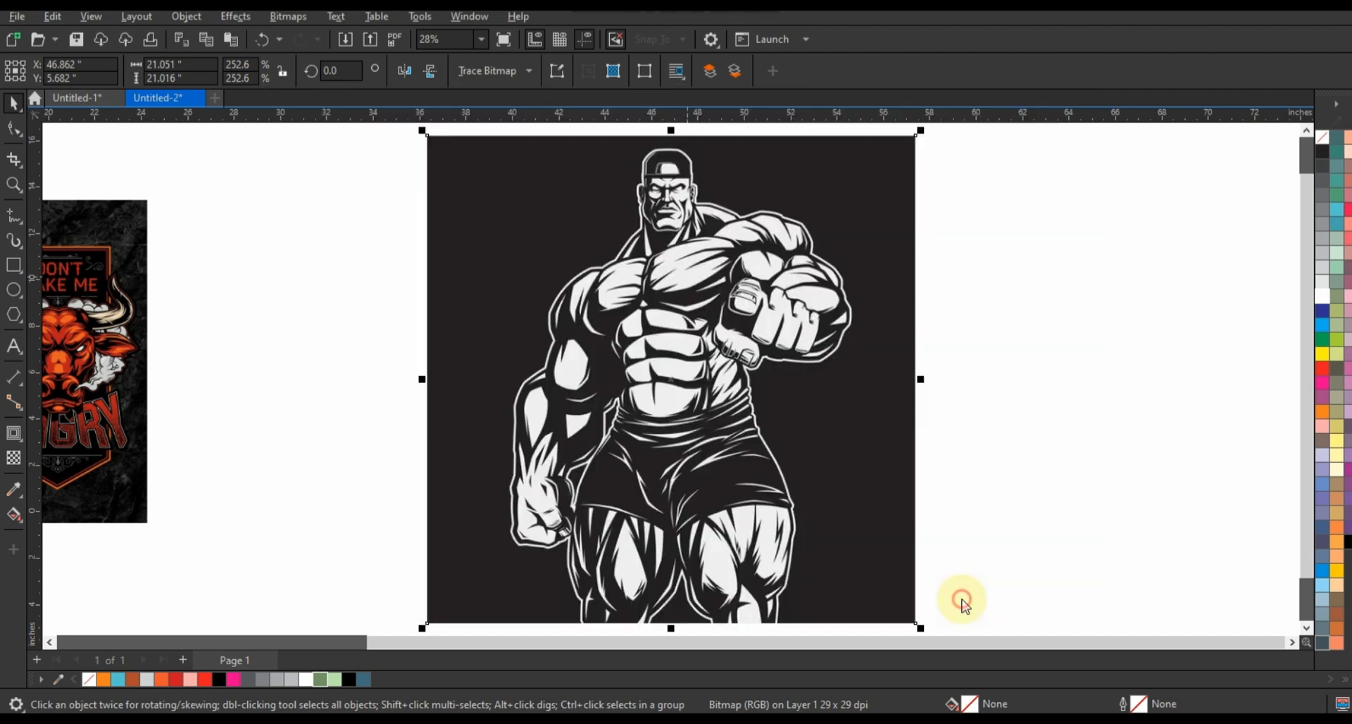
scroll(903, 451, "down", 3)
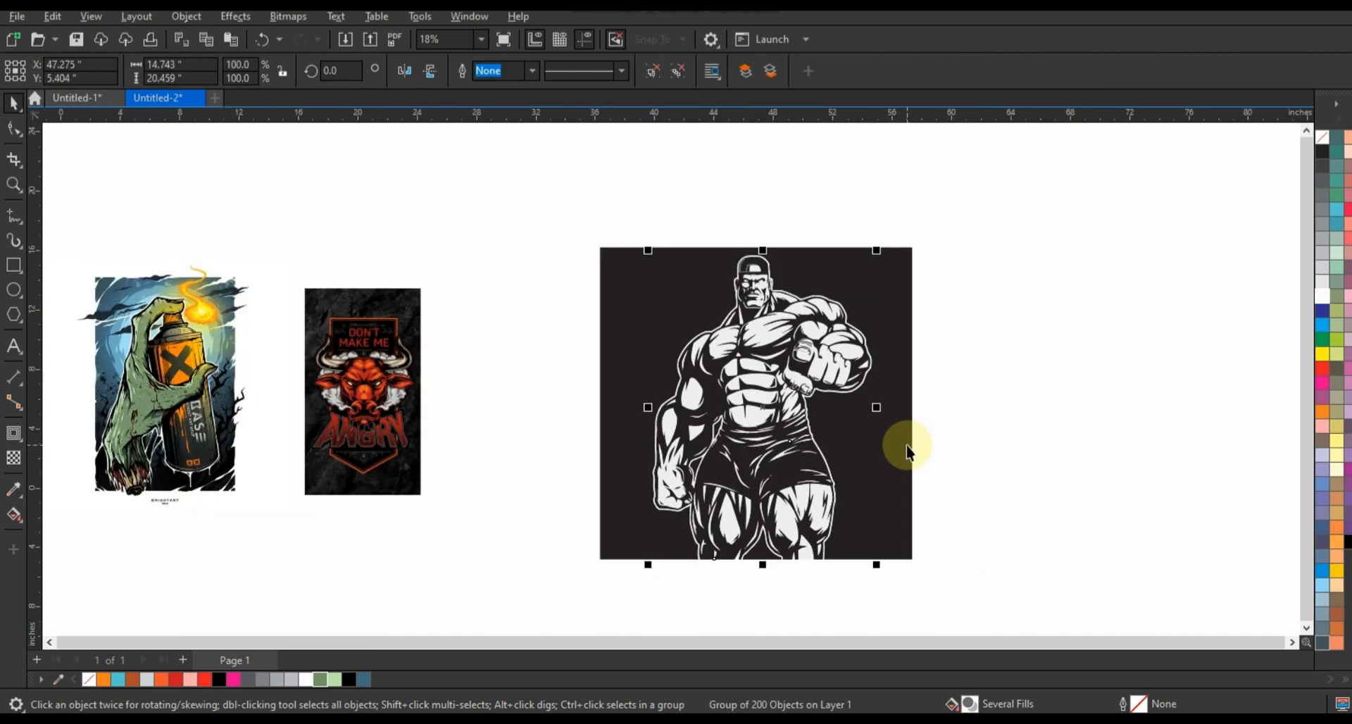
Move the original bitmap aside and place the traced figure in the empty space beside the bull artwork, checking the trace up close
mouse_move(825, 430)
left_mouse_down()
mouse_move(824, 373)
mouse_move(1058, 389)
mouse_move(1082, 364)
mouse_move(1062, 396)
left_mouse_up()
left_click_drag(715, 440, 1177, 436)
mouse_move(1022, 425)
left_mouse_down()
mouse_move(604, 422)
mouse_move(615, 425)
left_mouse_up()
left_click(13, 185)
left_click_drag(487, 262, 774, 438)
left_click(14, 103)
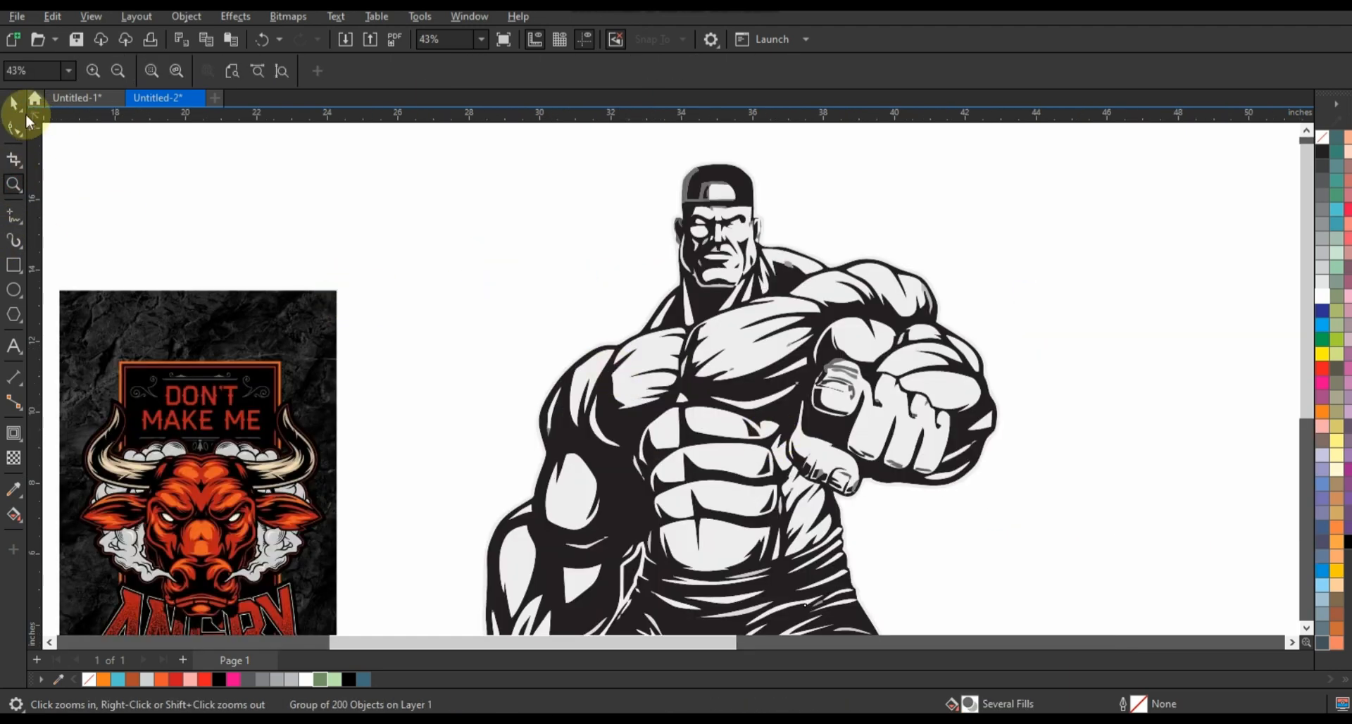
left_click_drag(754, 341, 767, 338)
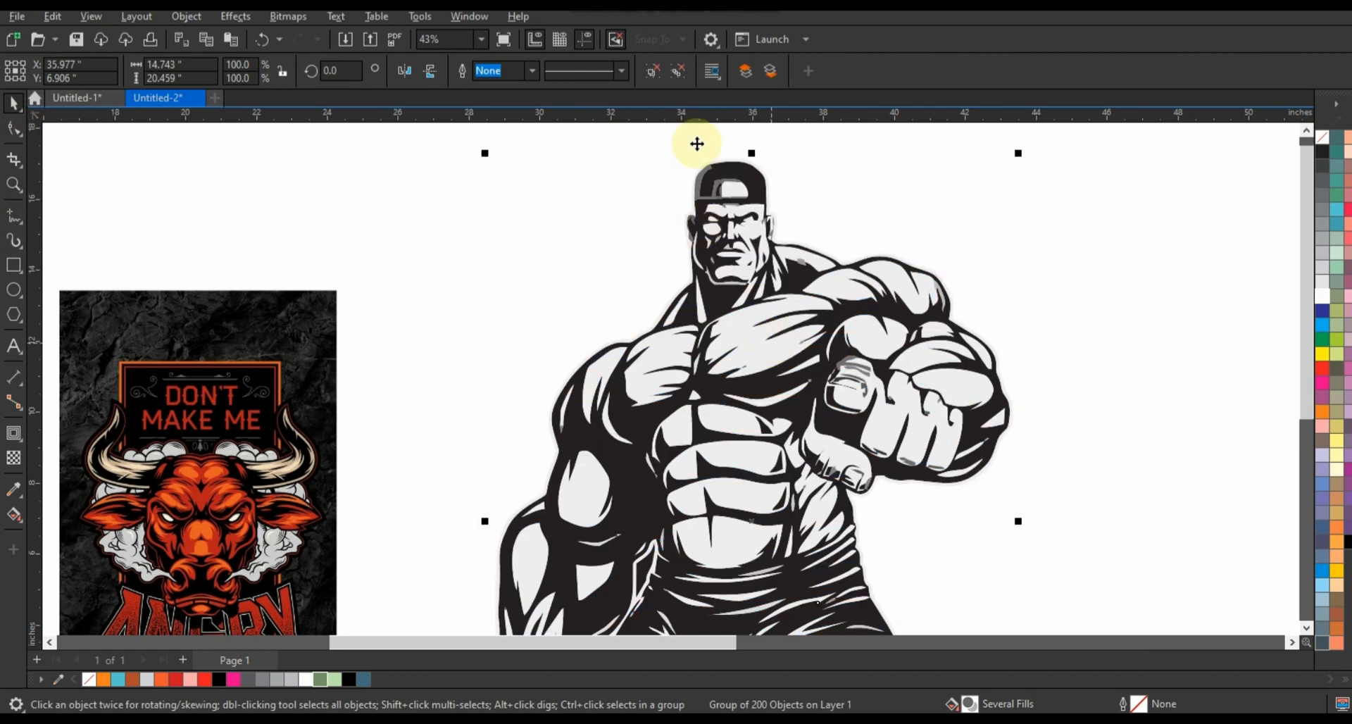
left_click(1026, 447)
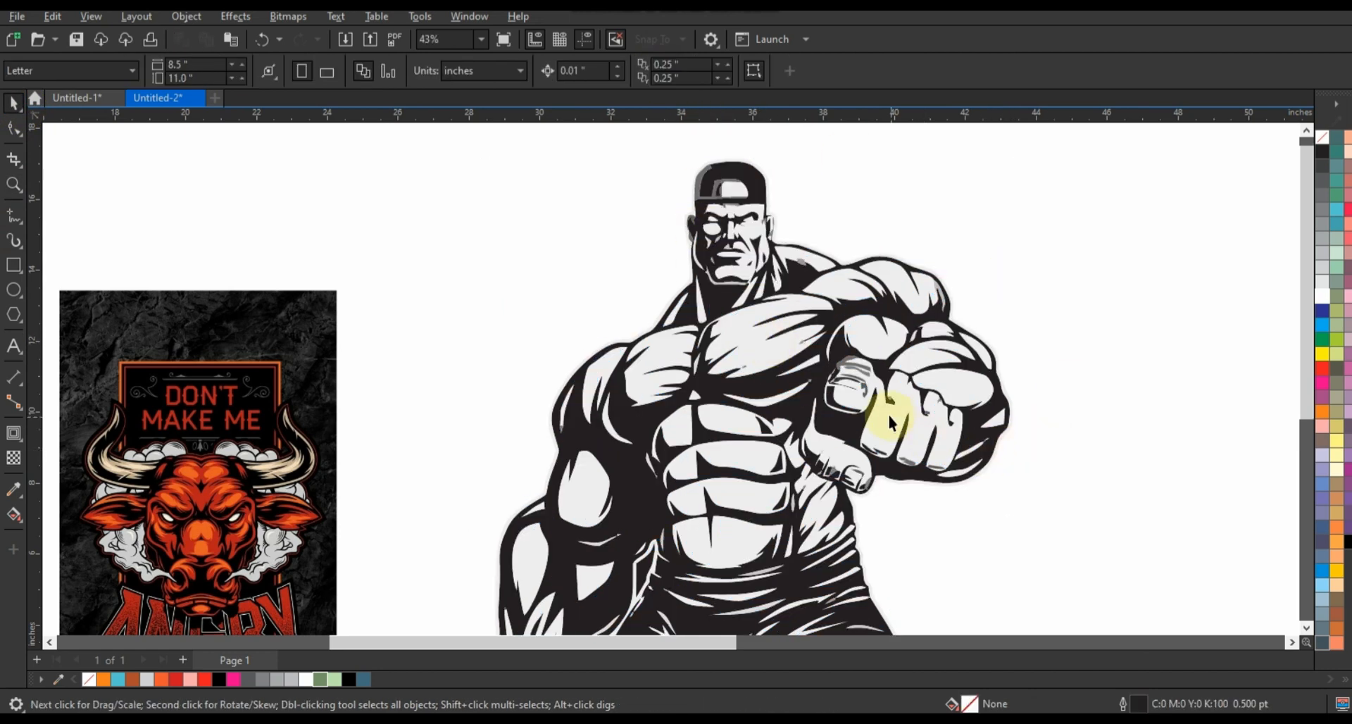
Move the black line art off the light shapes and weld all the light shapes together
scroll(887, 419, "down", 2)
mouse_move(885, 562)
left_mouse_down()
mouse_move(1207, 507)
mouse_move(1227, 486)
left_mouse_up()
scroll(64, 176, "down", 2)
left_click_drag(438, 197, 715, 589)
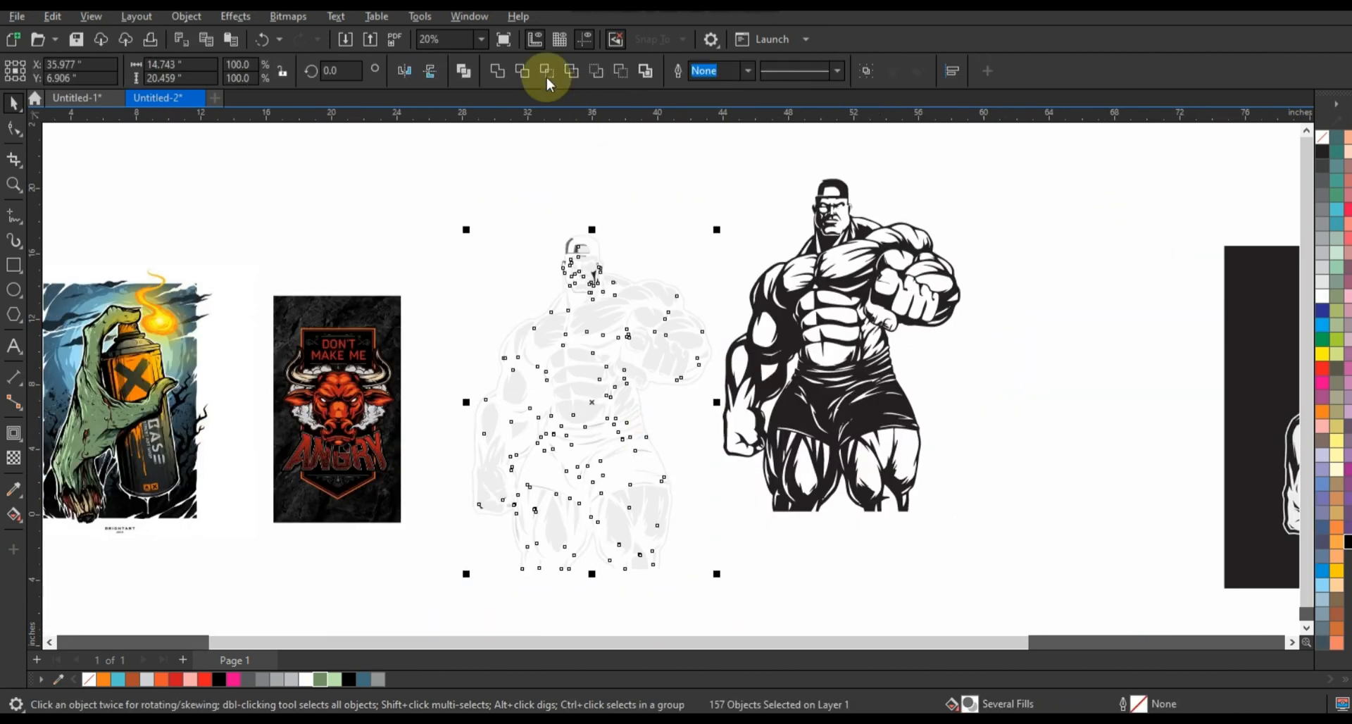
left_click(496, 71)
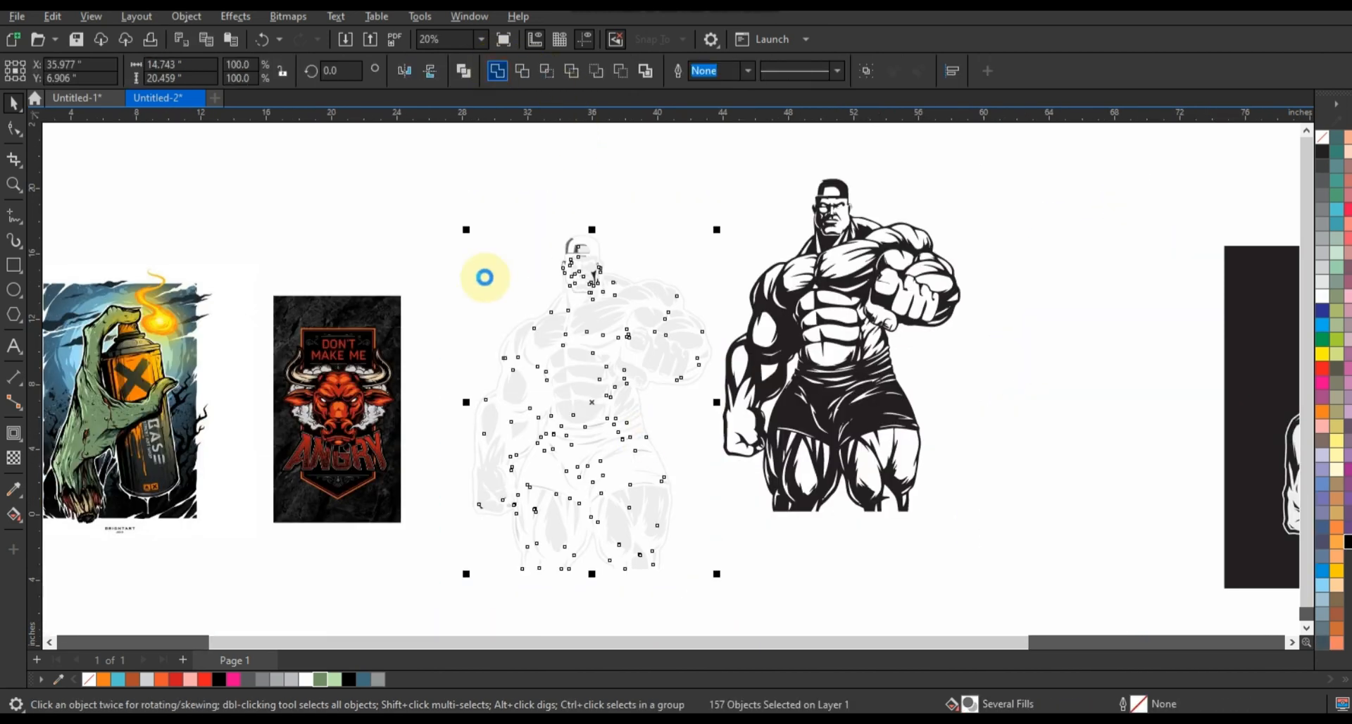
Try to break apart the black line-art curve and weld its pieces, and undo both operations
left_click(903, 393)
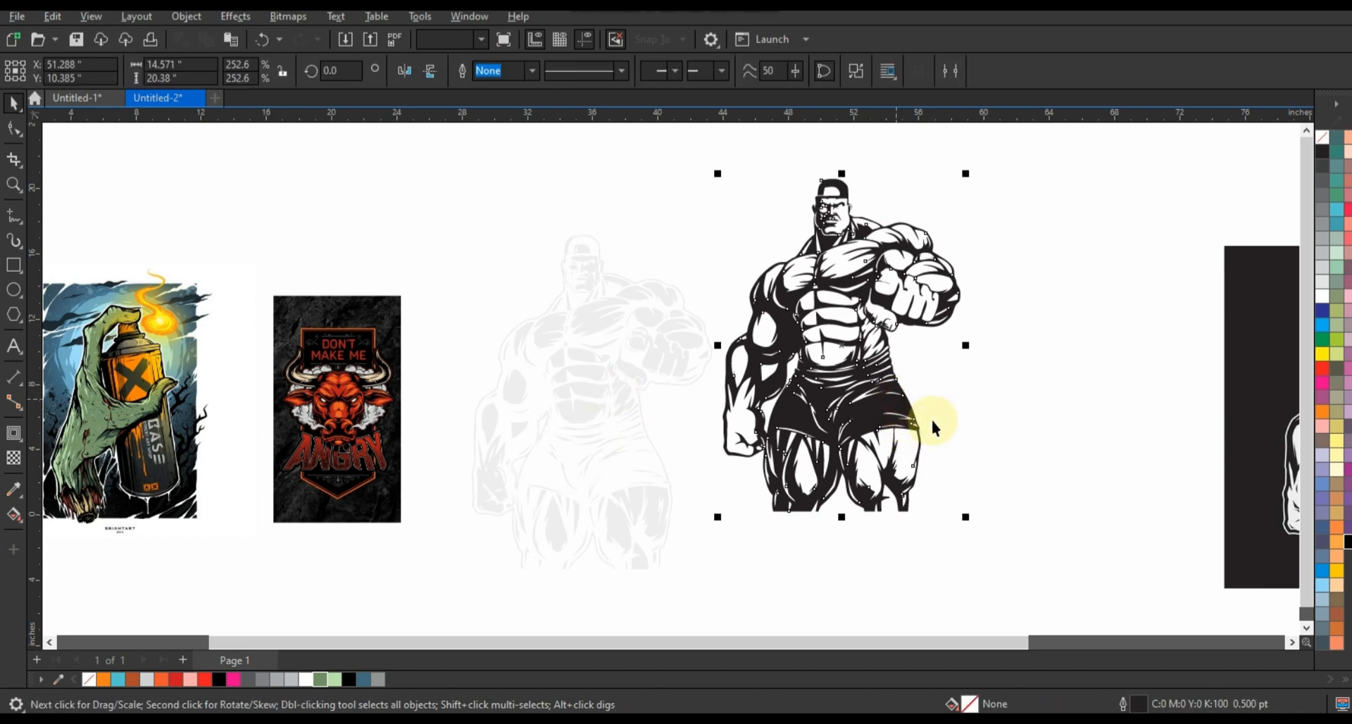
left_click(817, 386)
key("shift+F2")
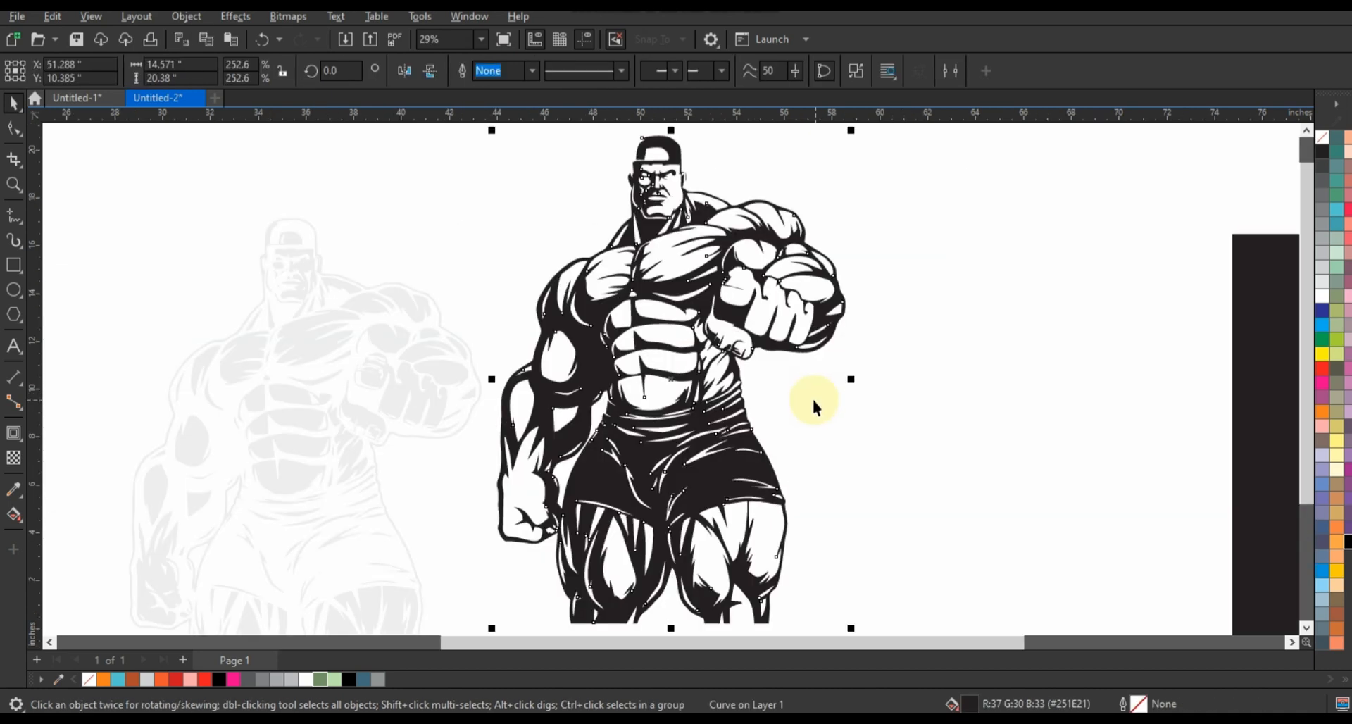
left_click(856, 71)
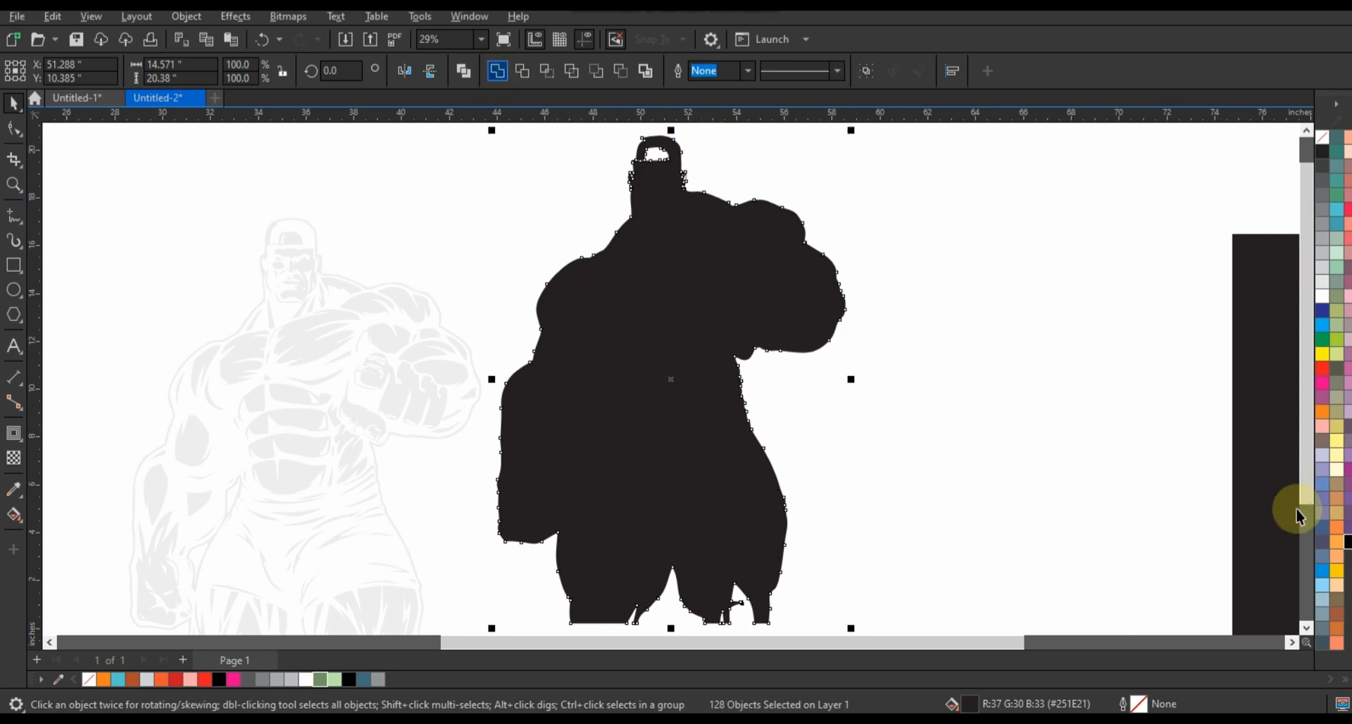
key("ctrl+z")
key("ctrl+z")
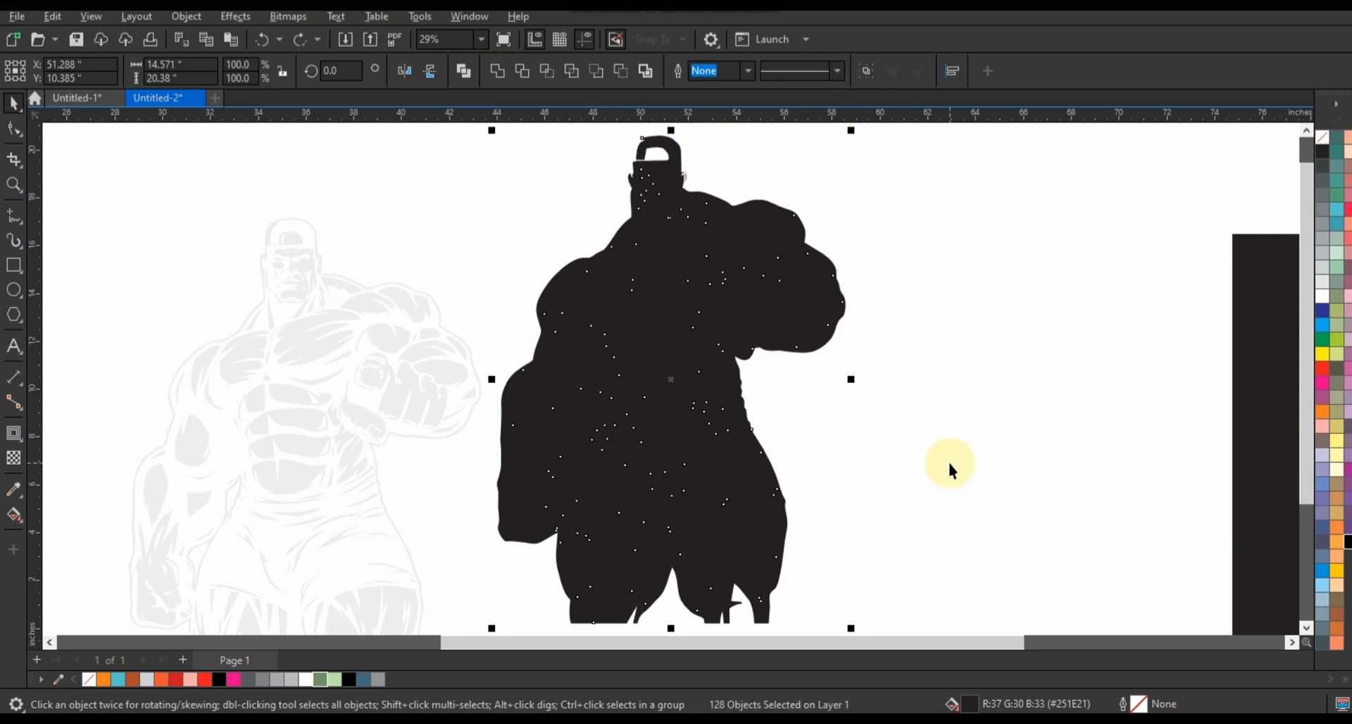
left_click(592, 493)
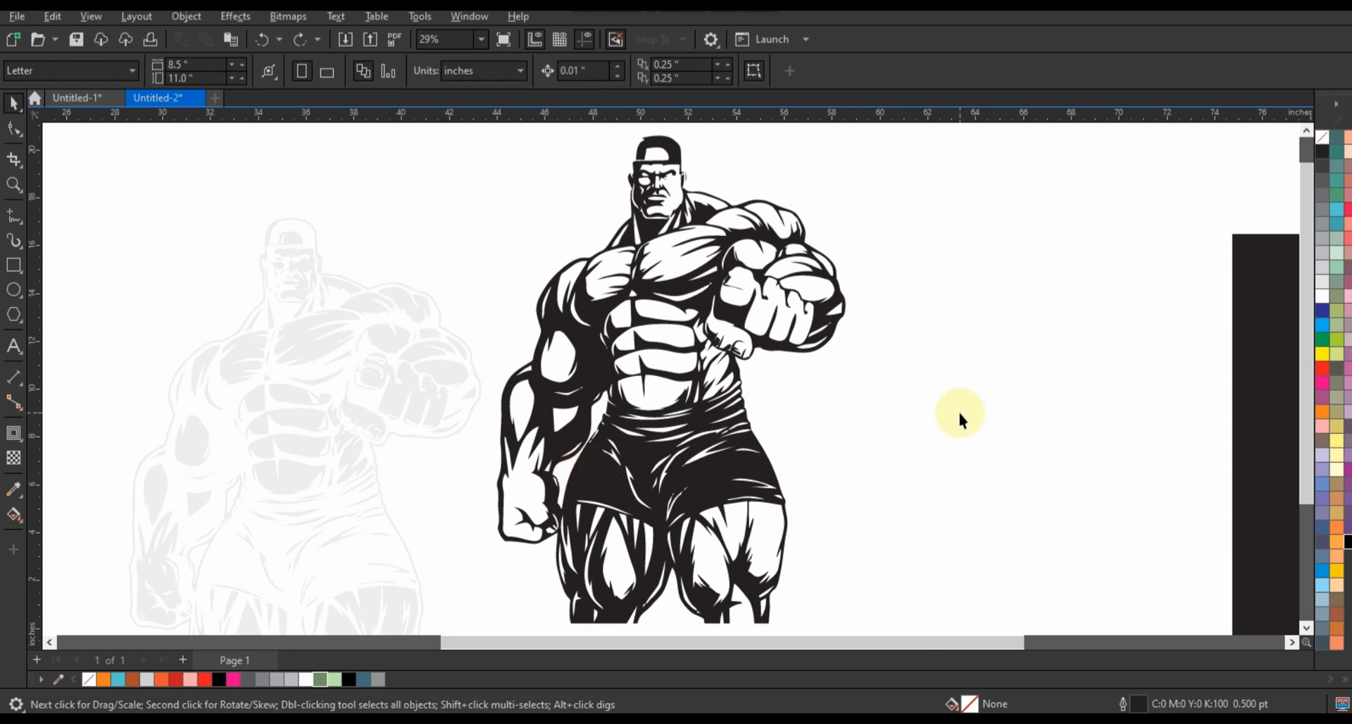
Break apart the black line-art curve and switch the view to Wireframe
left_click(760, 243)
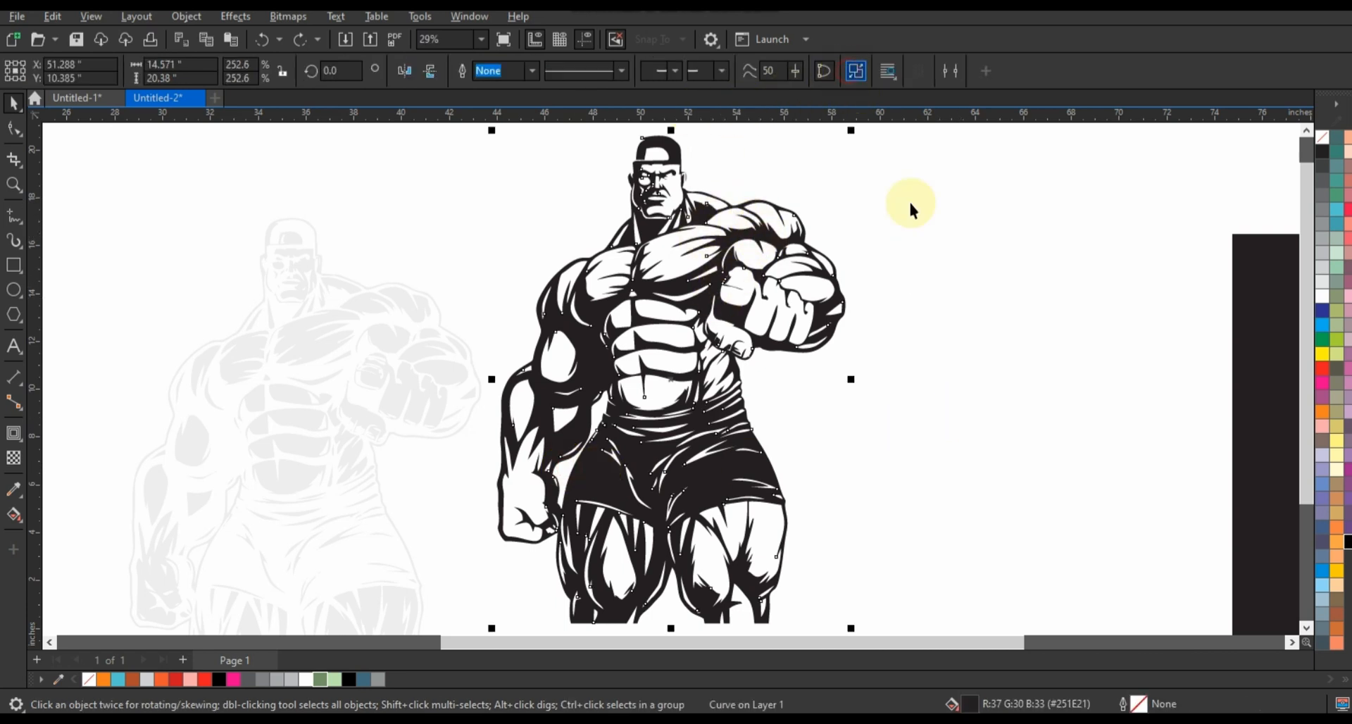
left_click(938, 257)
left_click(108, 21)
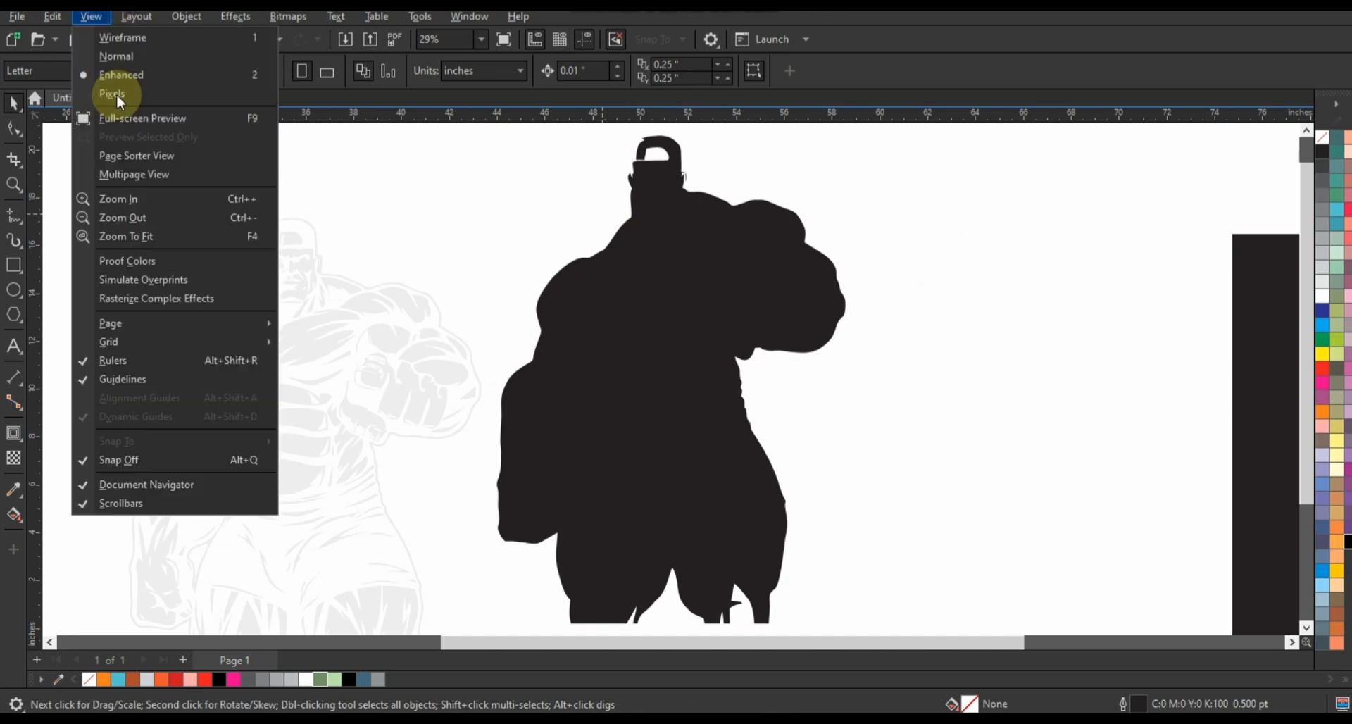
left_click(114, 39)
left_click(858, 360)
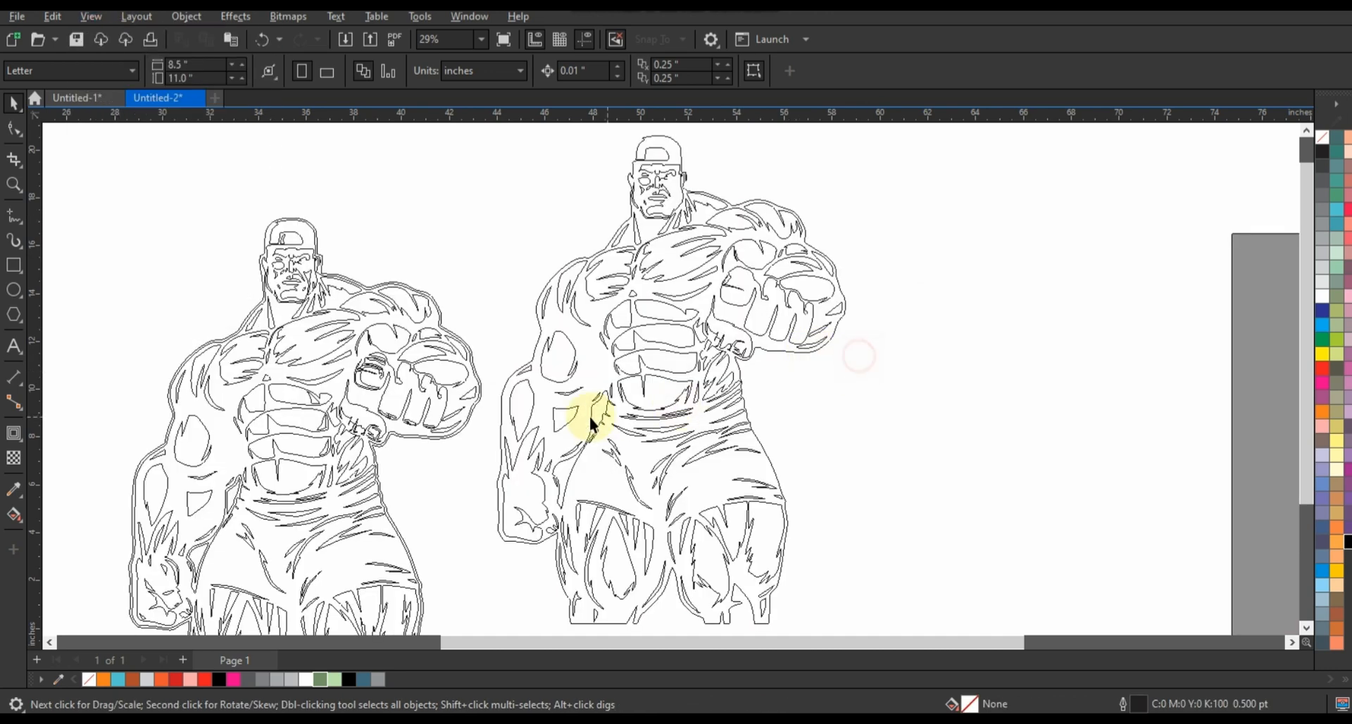
Combine the gap shape between arm and waist with the figure's outer body outline
left_click(596, 417)
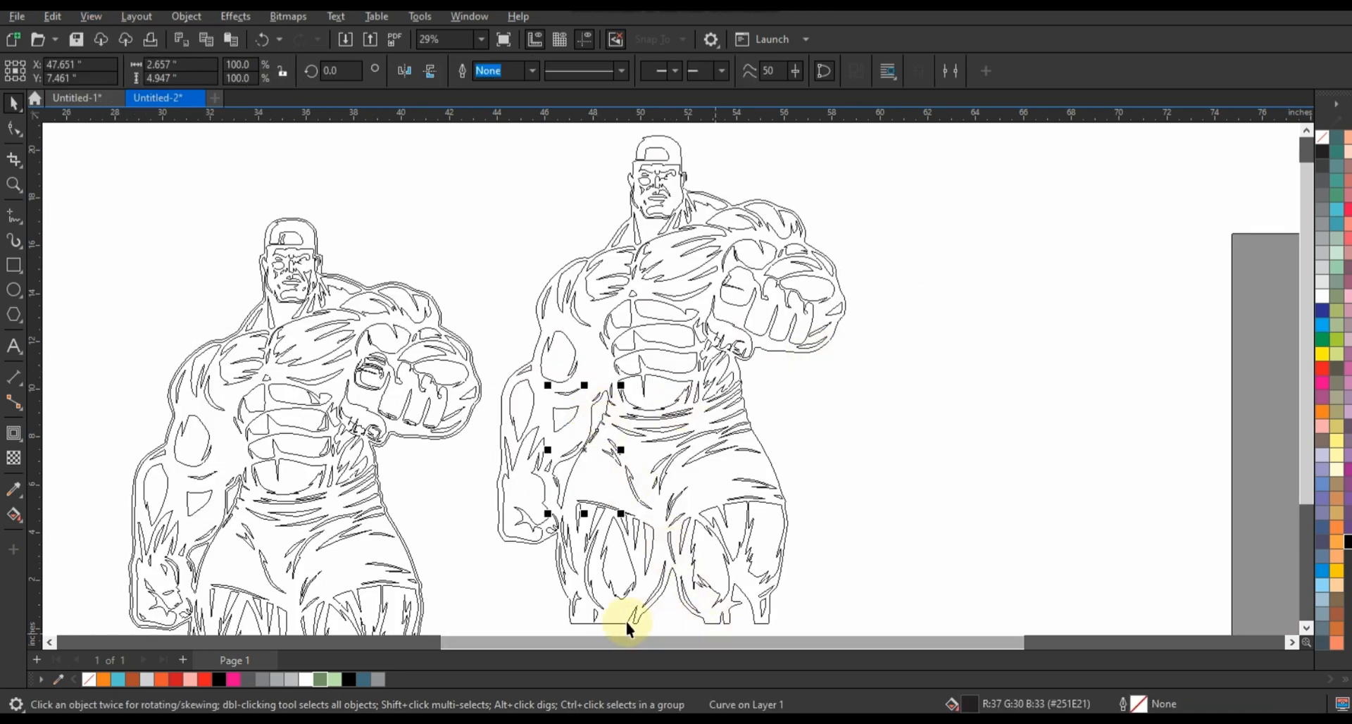
left_click(620, 621)
left_click(1022, 318)
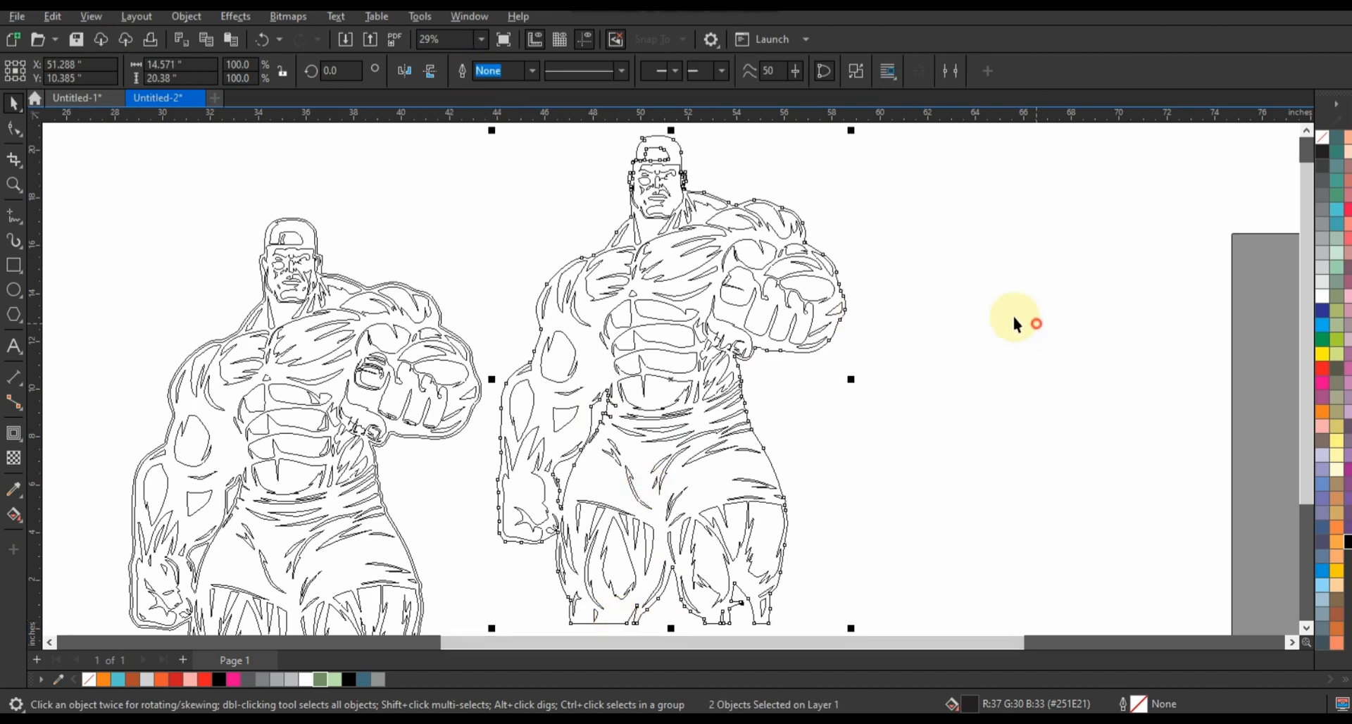
Delete all the interior detail shapes inside the combined body outline, from the head down to the legs
left_click_drag(922, 407, 913, 377)
key("Delete")
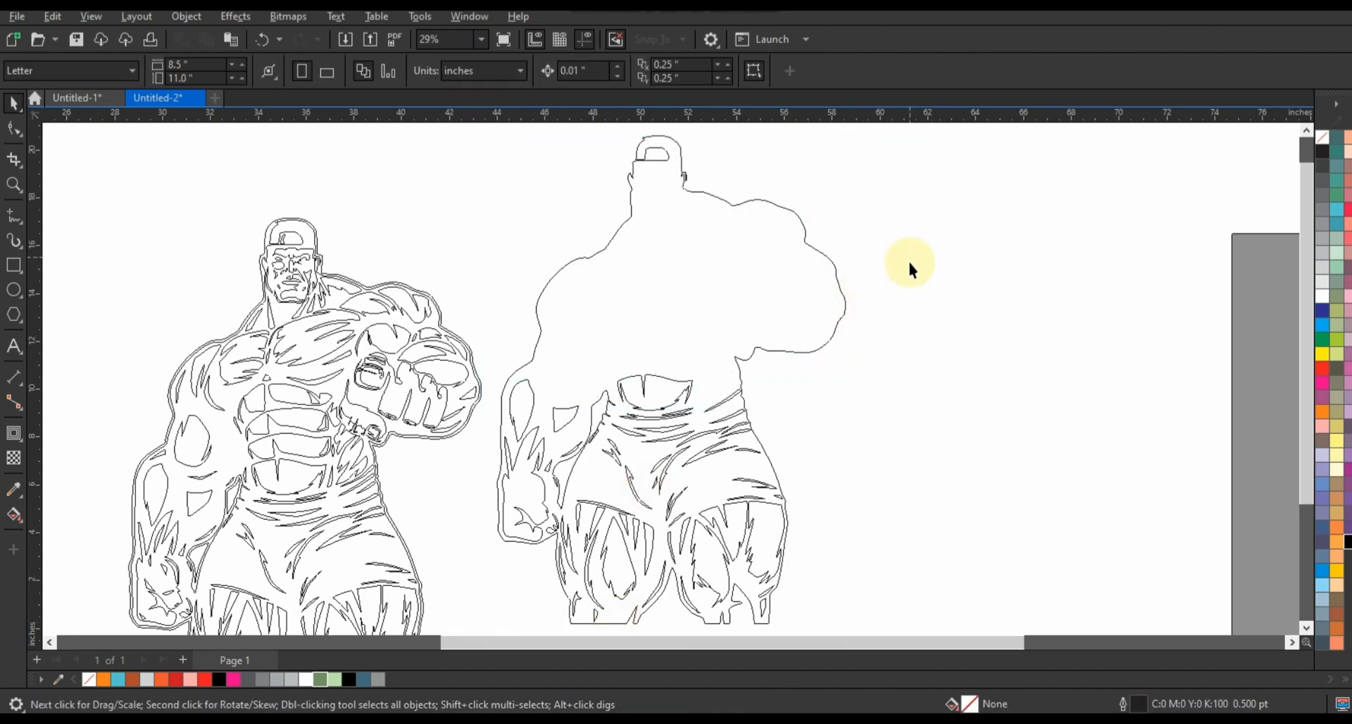
left_click_drag(467, 498, 468, 497)
key("Delete")
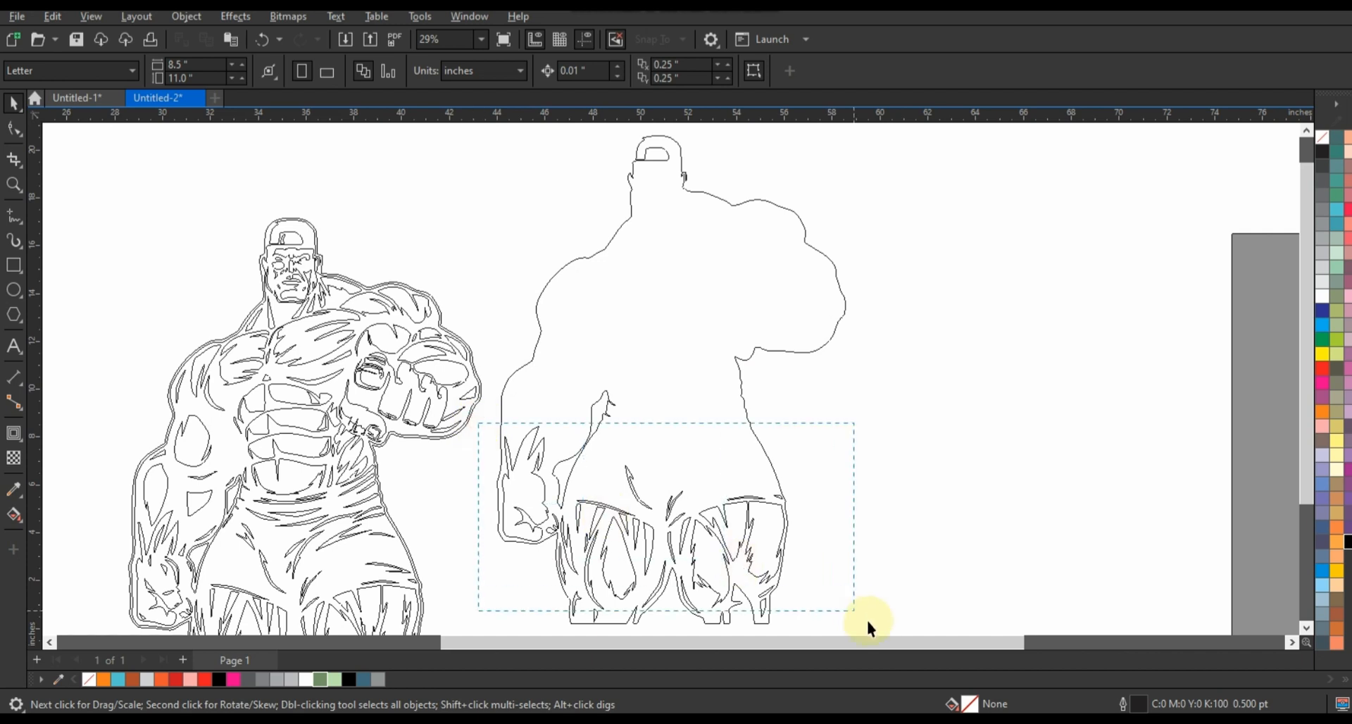
left_click_drag(870, 627, 881, 619)
key("Delete")
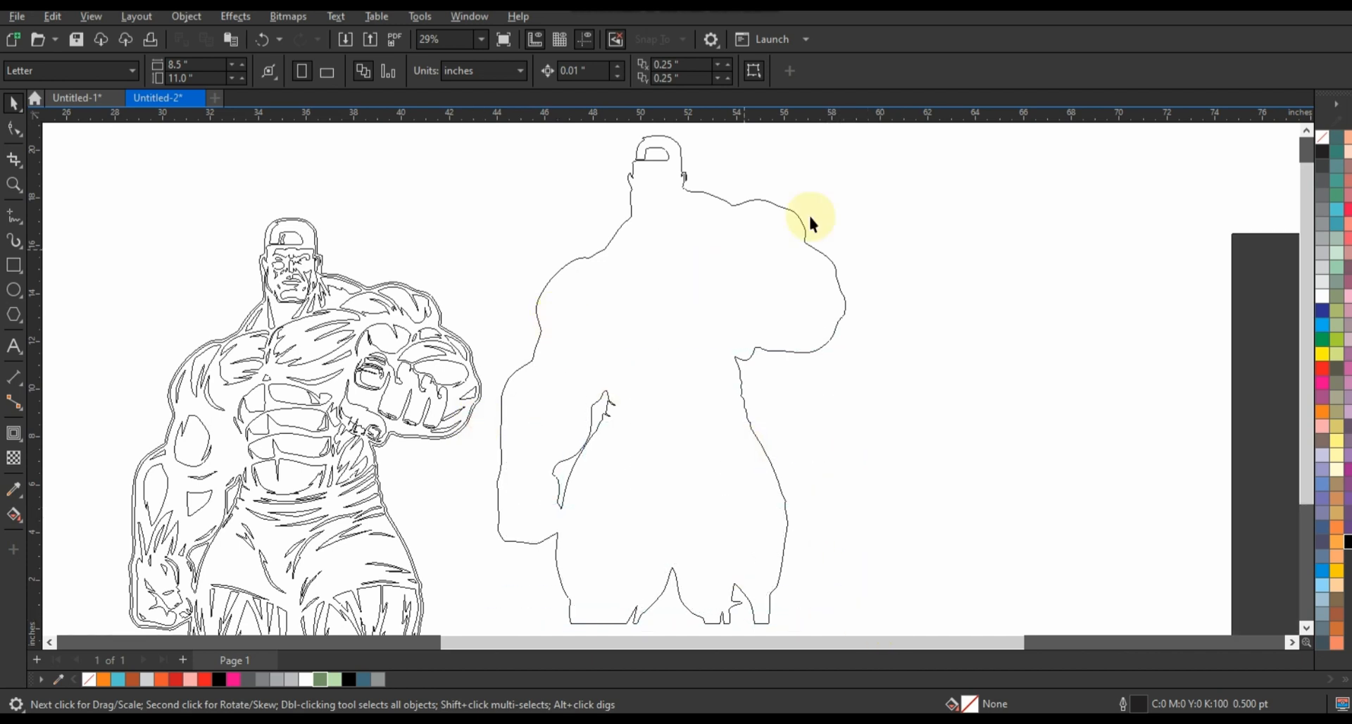
left_click_drag(596, 134, 591, 131)
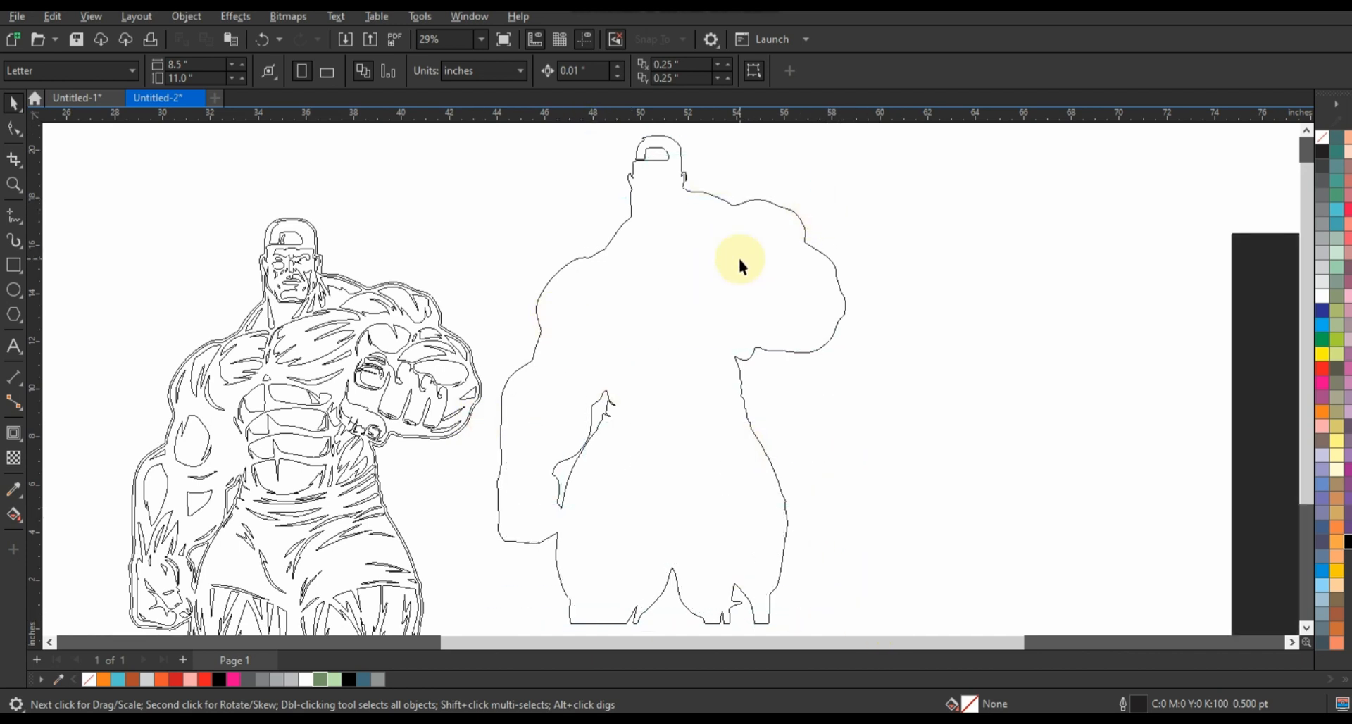
Switch the display back from wireframe to the filled view
key("shift+F9")
left_click(745, 265)
left_click(1004, 473)
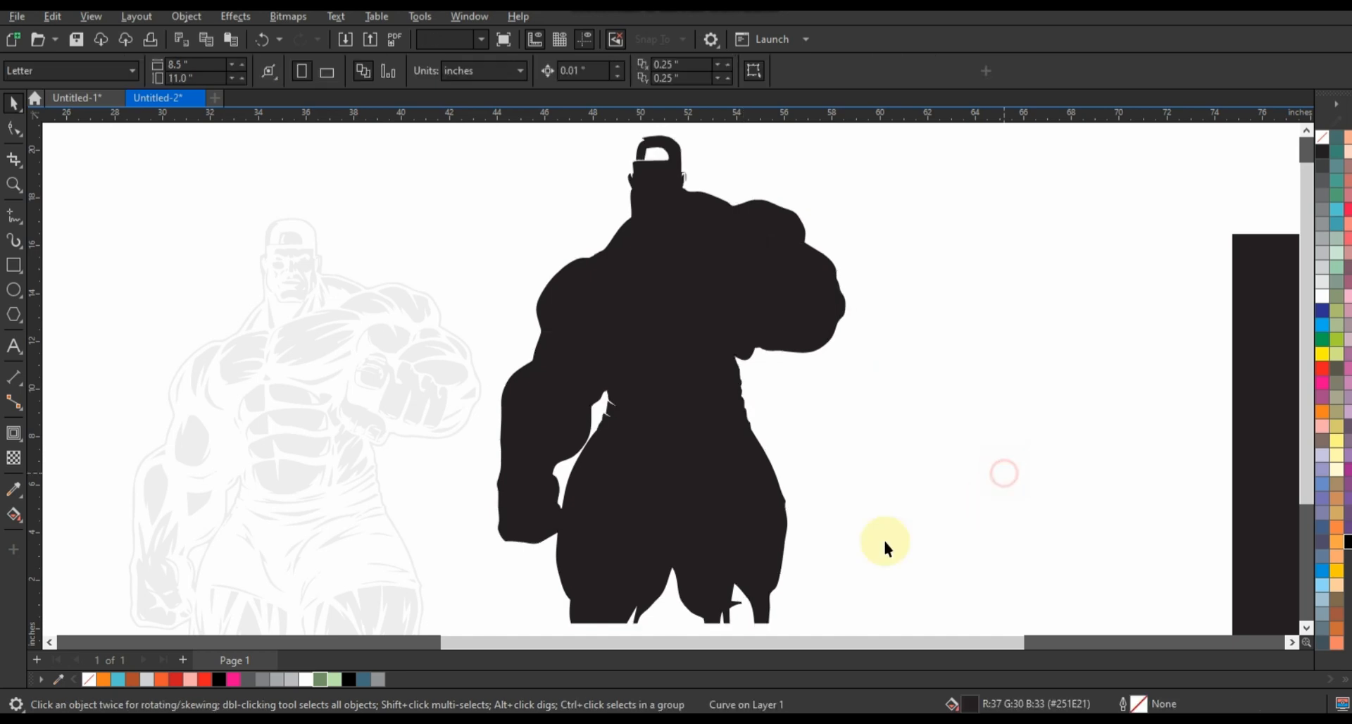
Delete the nodes that form the jagged notch at the lower end of the silhouette's right-hand leg
left_click(749, 537)
left_click(14, 184)
right_click(692, 520)
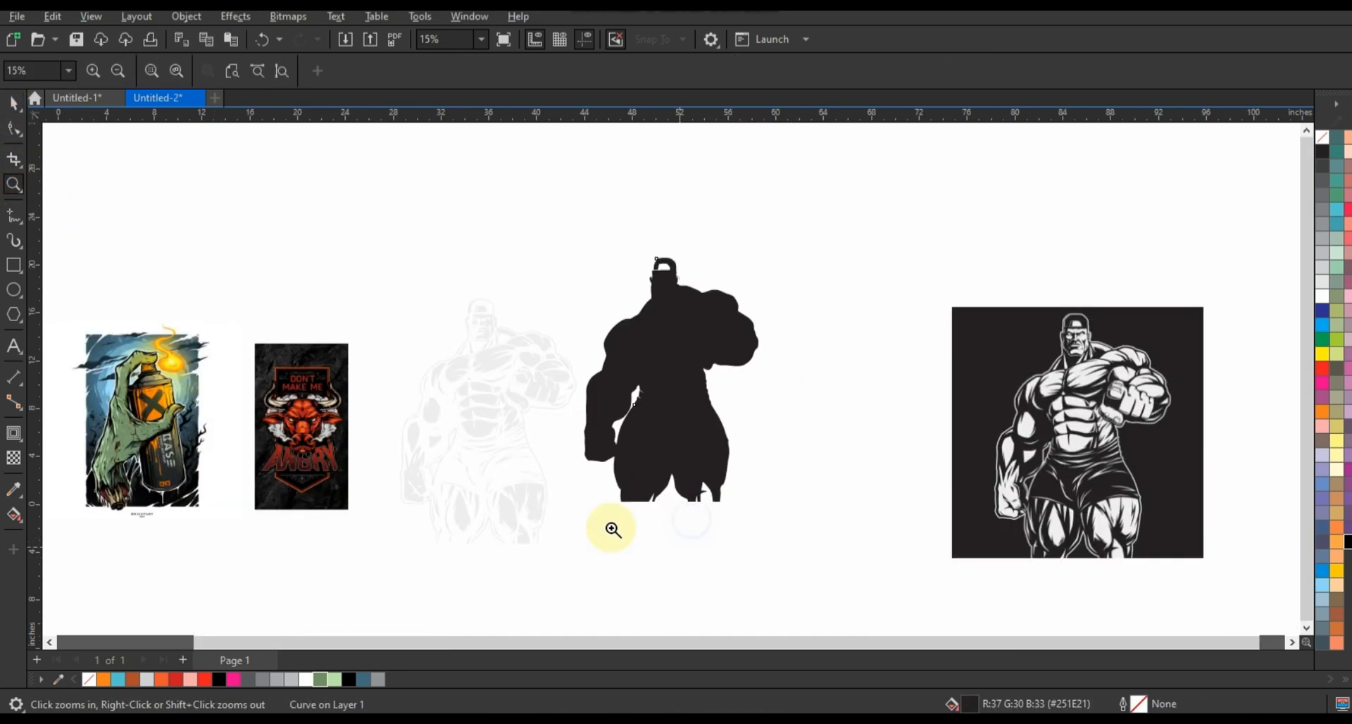
left_click_drag(589, 454, 765, 520)
left_click(15, 134)
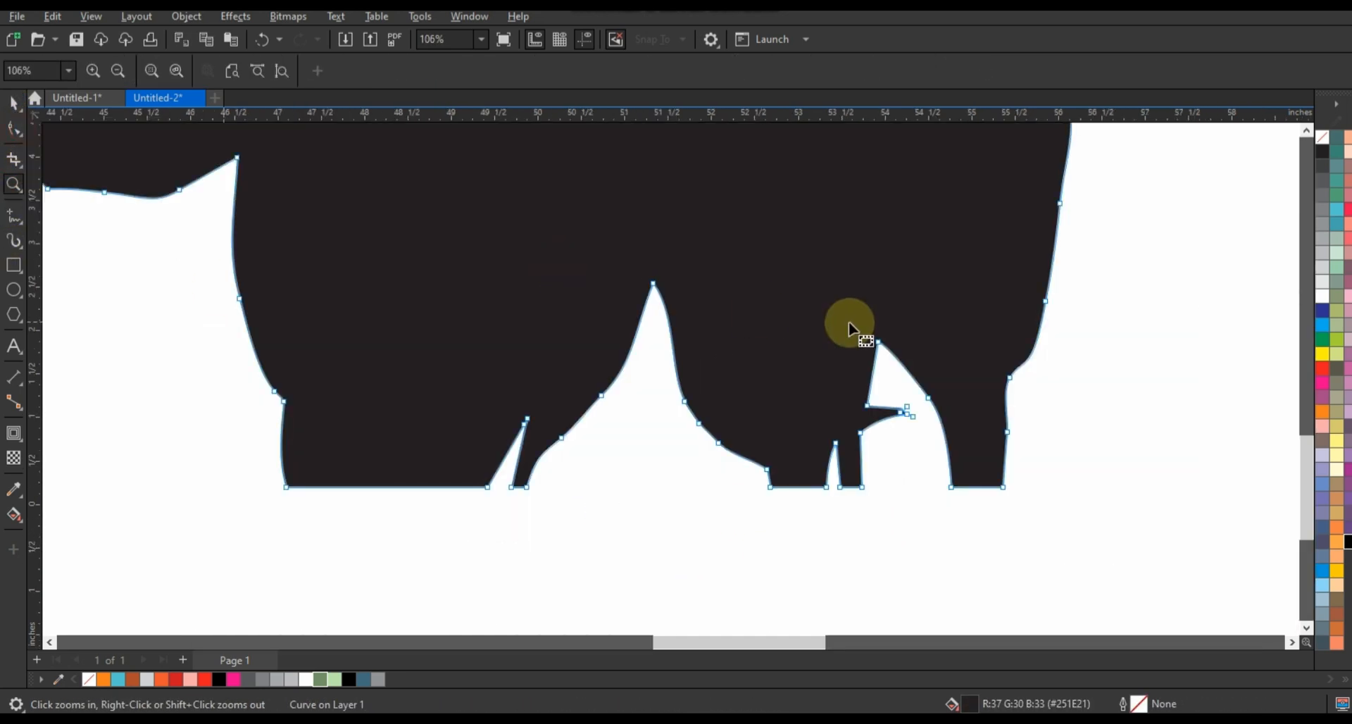
left_click_drag(842, 308, 954, 463)
key("Delete")
key("Delete")
Convert the small notch and the large arch in the right-hand leg's lower edge to straight lines
left_click(836, 451)
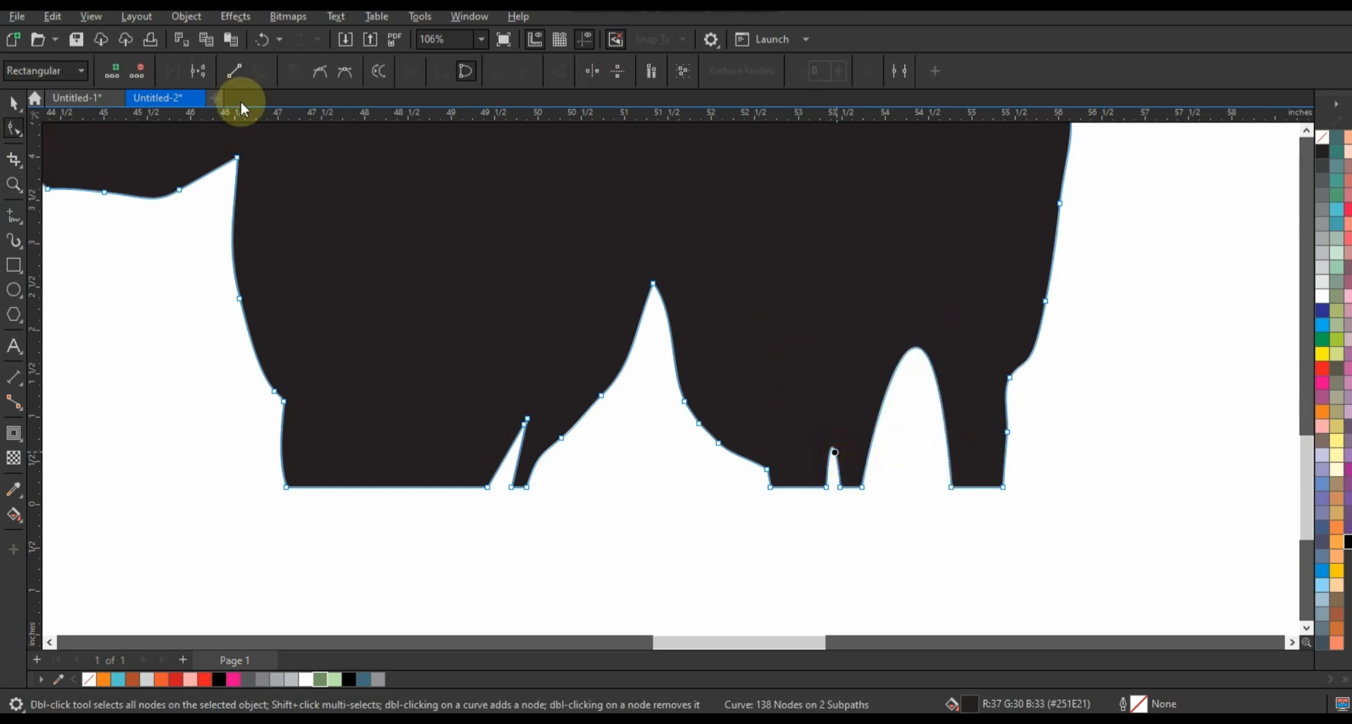
left_click(236, 71)
left_click(915, 350)
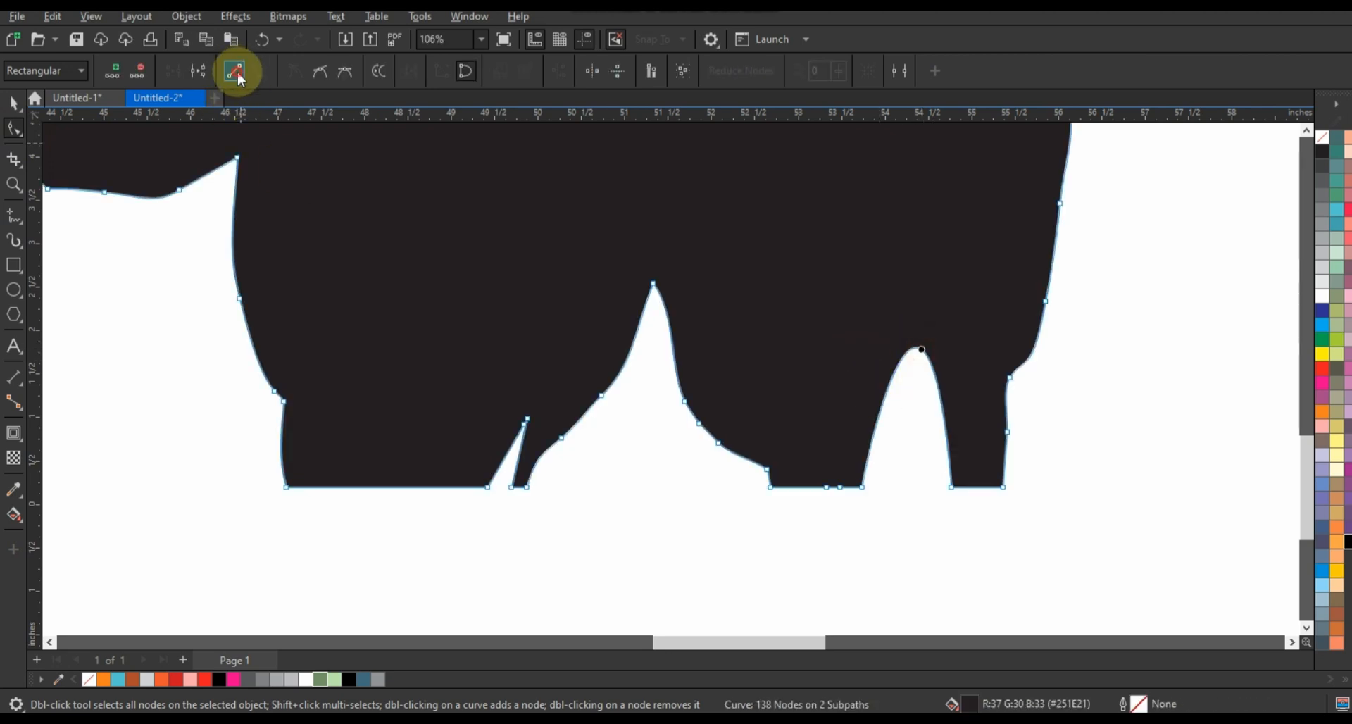
left_click(236, 72)
Remove the narrow notch in the left-hand leg by deleting its tip nodes and converting the segment to a line
left_click_drag(539, 397, 498, 450)
key("Delete")
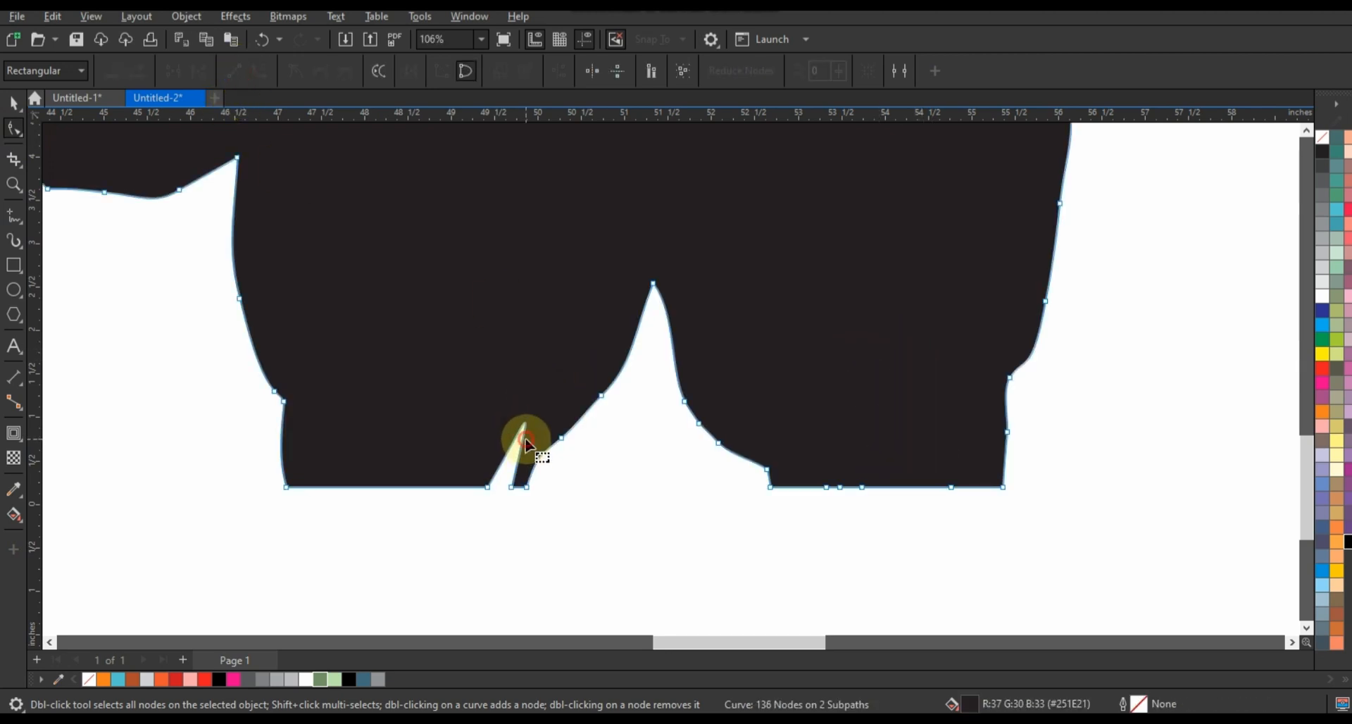
left_click(524, 431)
left_click(236, 70)
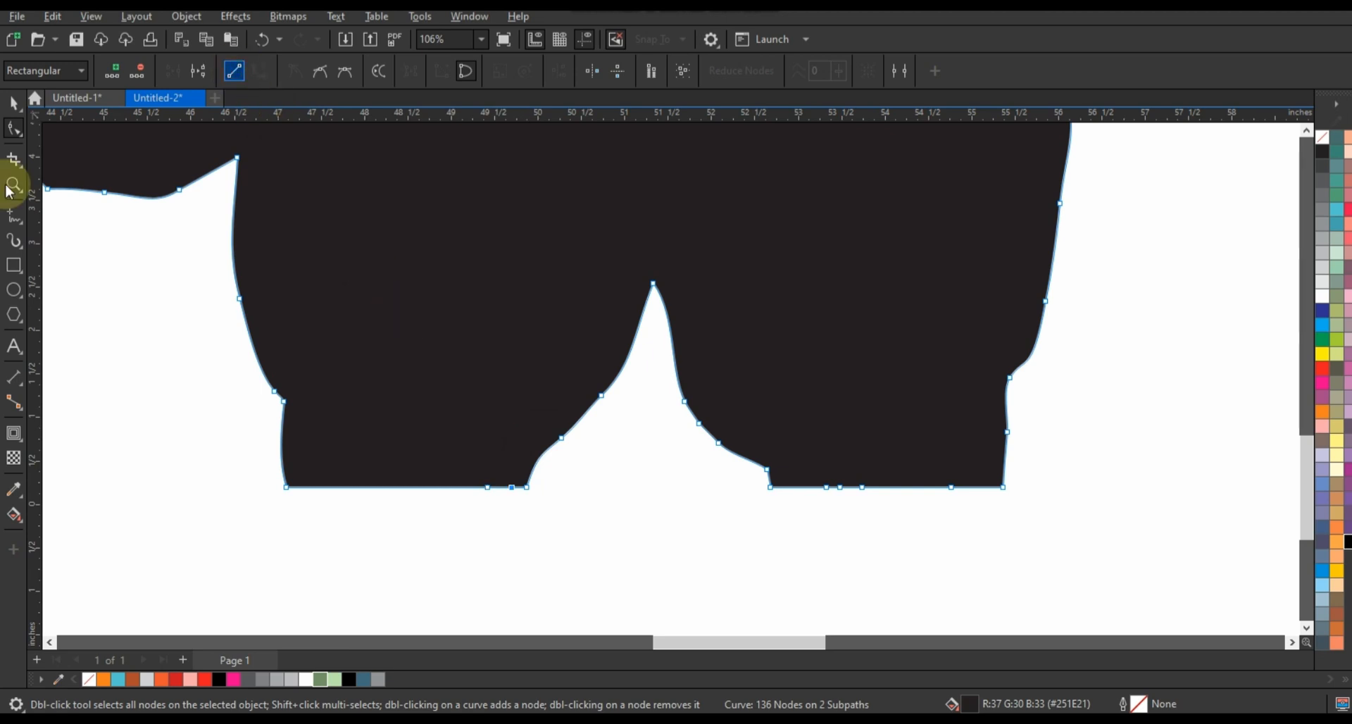
left_click(14, 103)
scroll(658, 416, "down", 5)
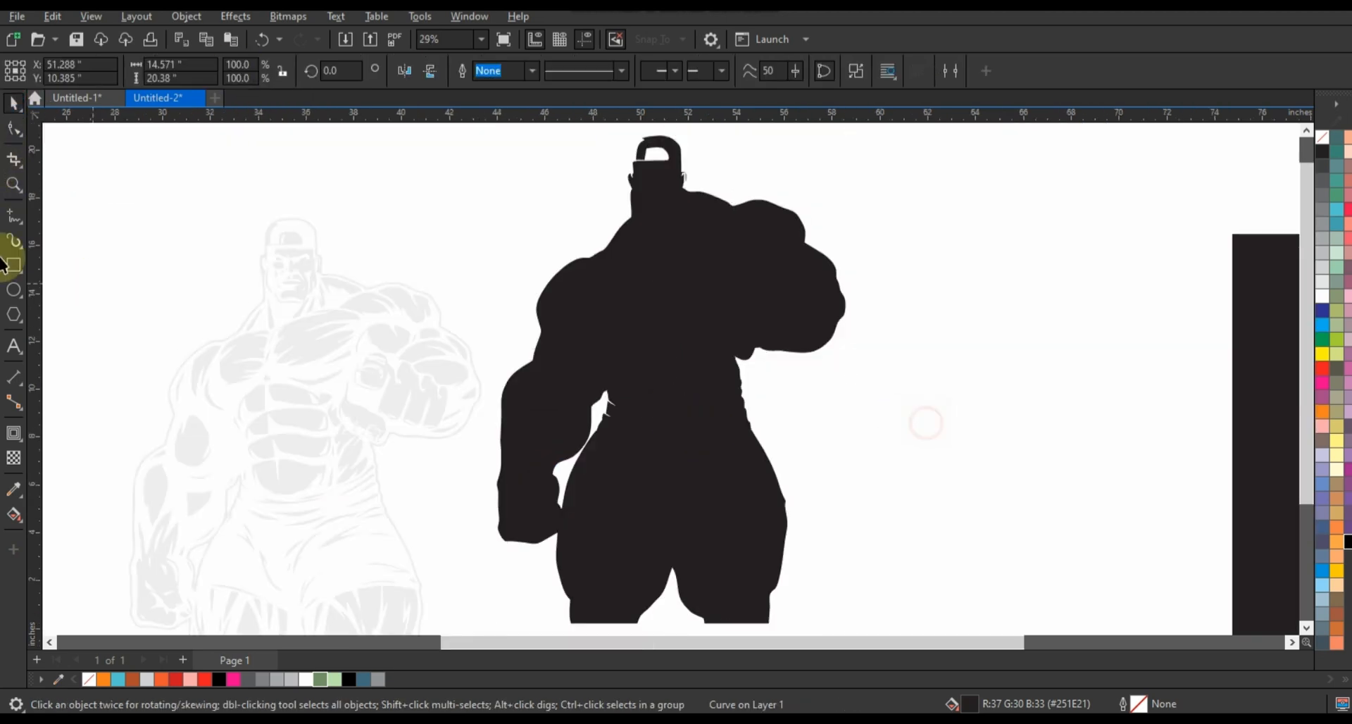
Draw a closed freehand shape about 1.72 by 1.54 in over the open areas of the silhouette's cap
left_click(14, 185)
left_click_drag(603, 126, 768, 236)
left_click(14, 216)
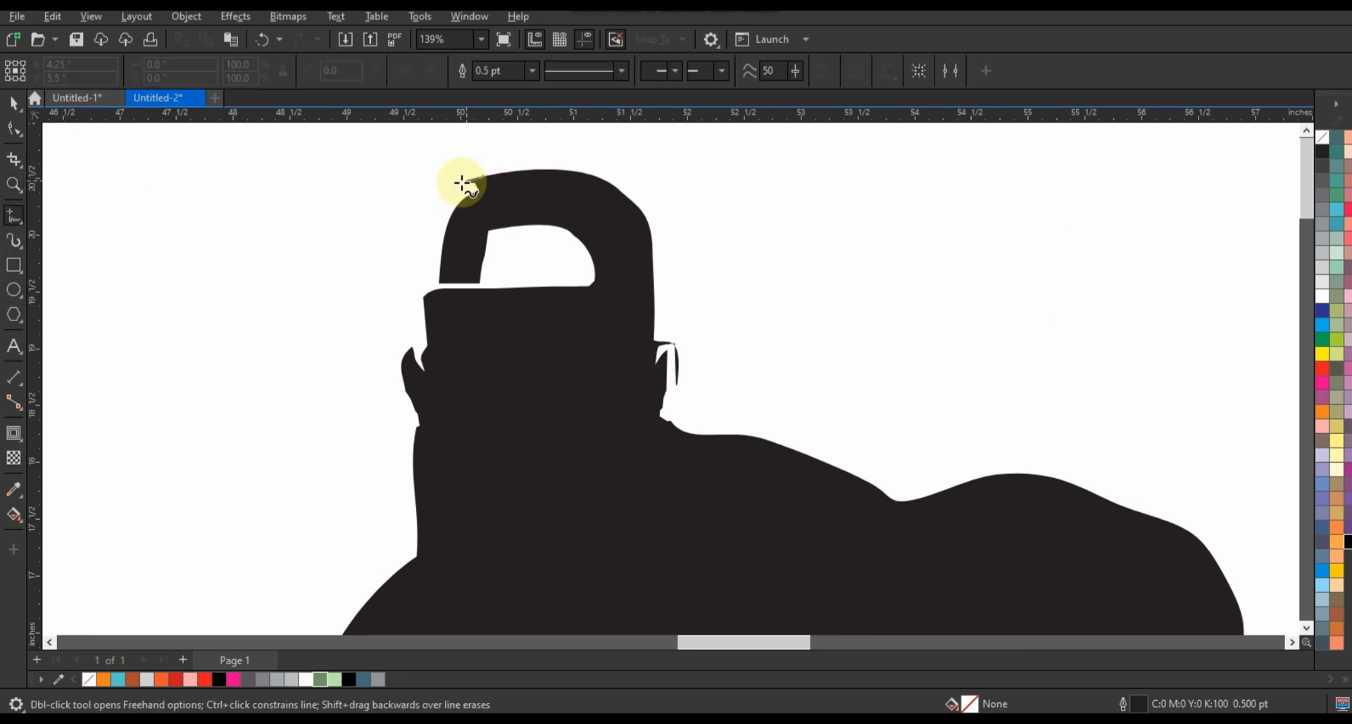
mouse_move(461, 183)
left_mouse_down()
mouse_move(426, 280)
mouse_move(429, 342)
mouse_move(460, 350)
left_mouse_up()
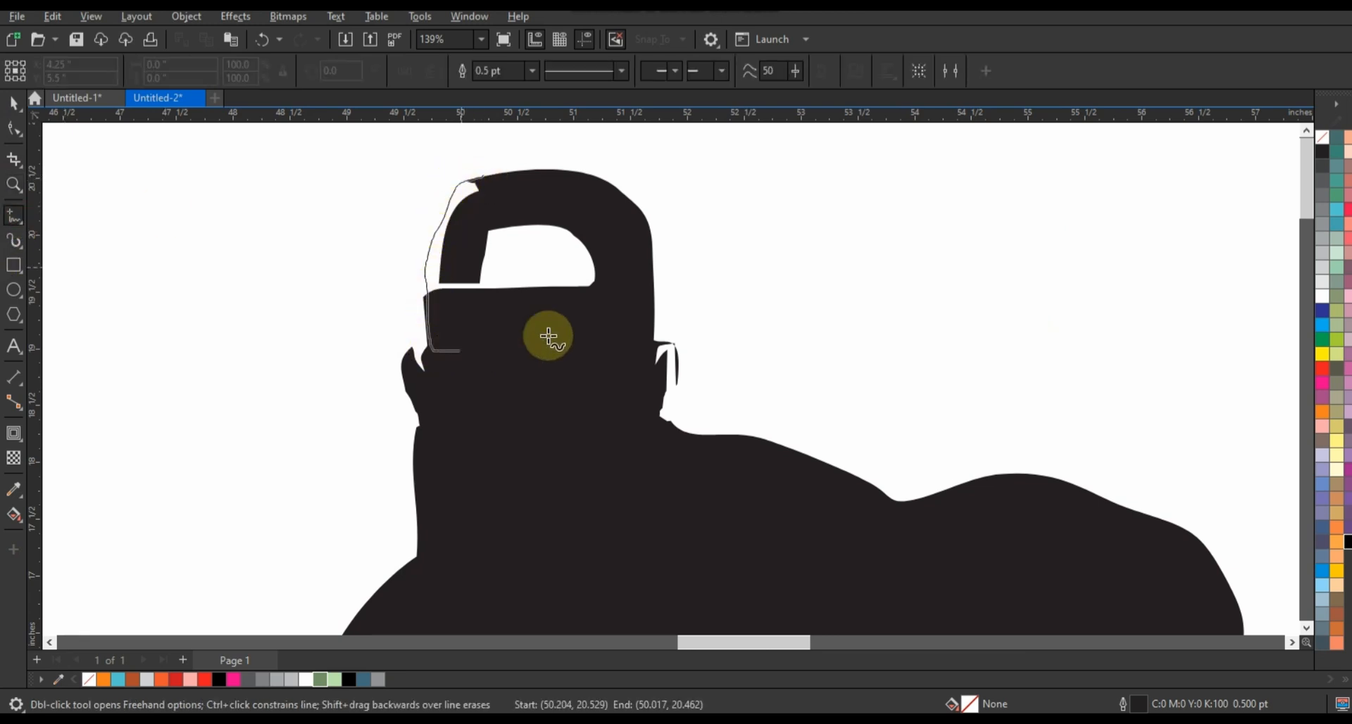
mouse_move(549, 336)
left_mouse_down()
mouse_move(600, 301)
mouse_move(620, 263)
mouse_move(574, 208)
mouse_move(483, 179)
left_mouse_up()
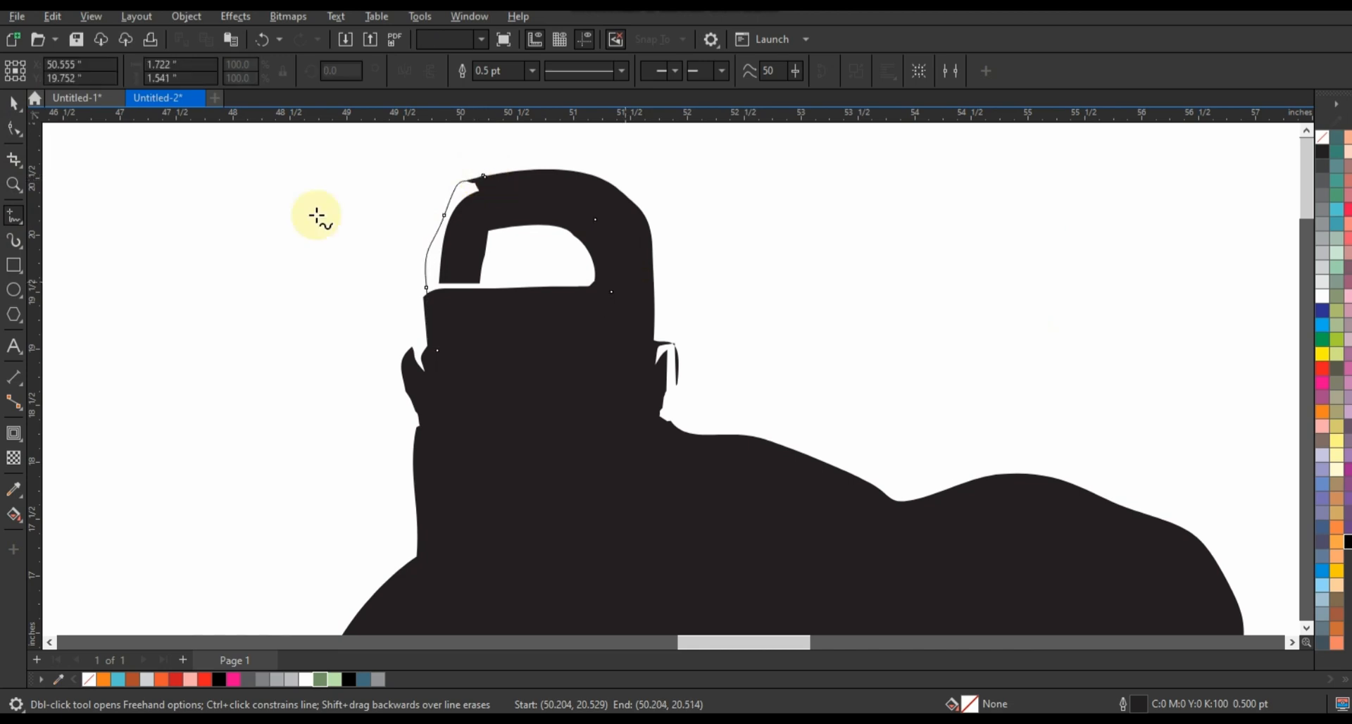
Weld the freehand cap shape to the body silhouette
left_click(14, 128)
left_click(496, 449, "shift")
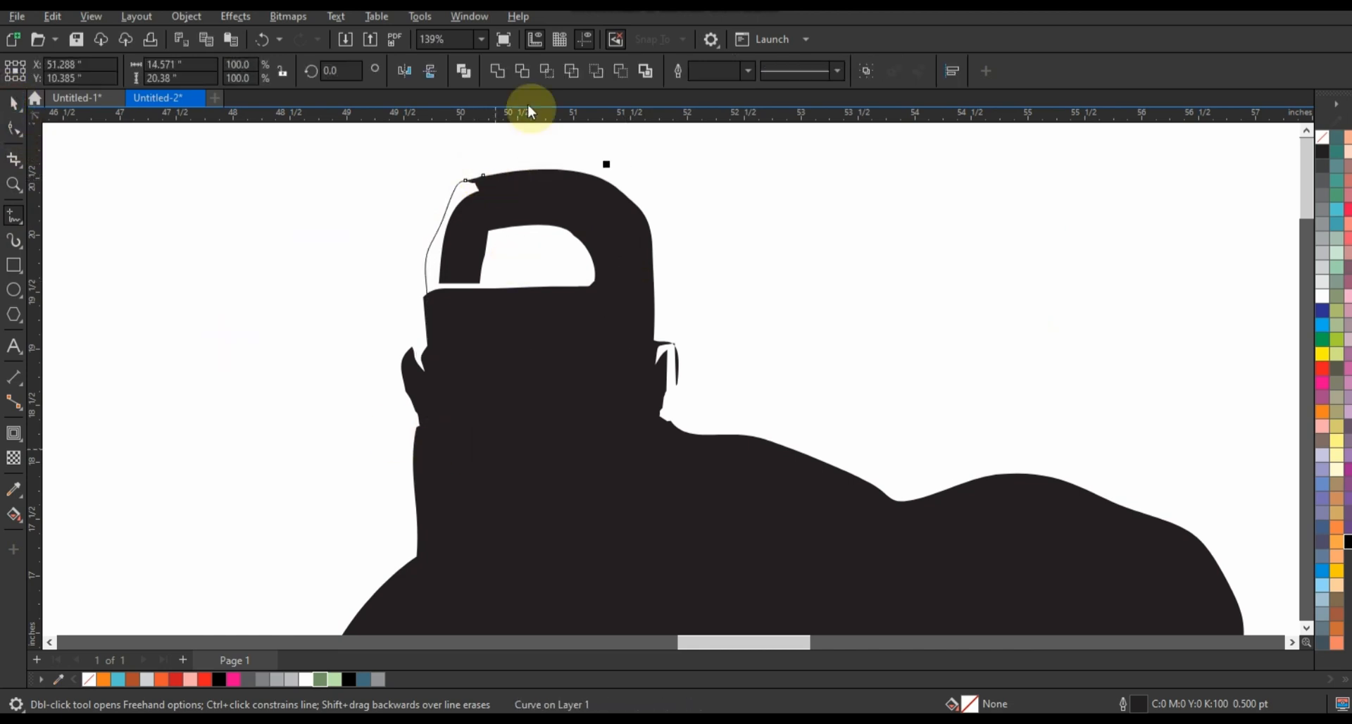
left_click(501, 71)
scroll(788, 271, "down", 6)
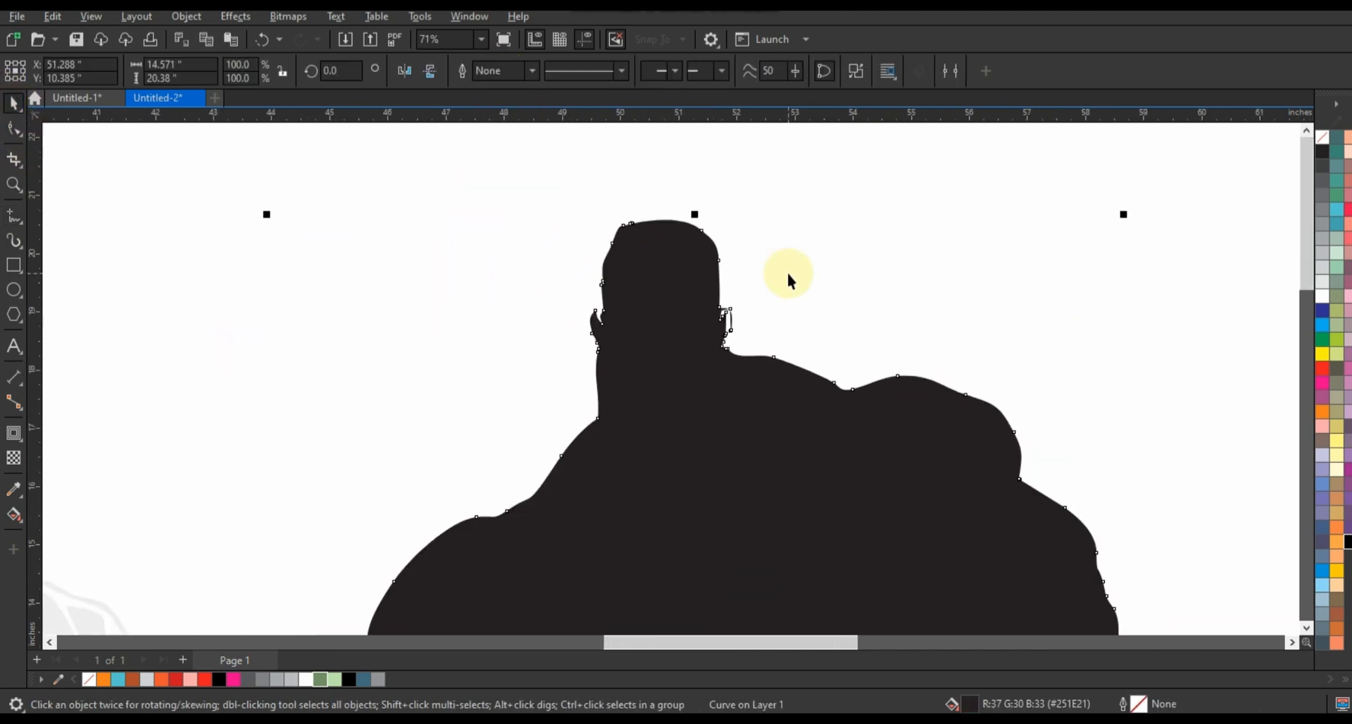
Fill the body silhouette with black and move it farther right of the light shapes
left_click(809, 381)
scroll(860, 368, "up", 1)
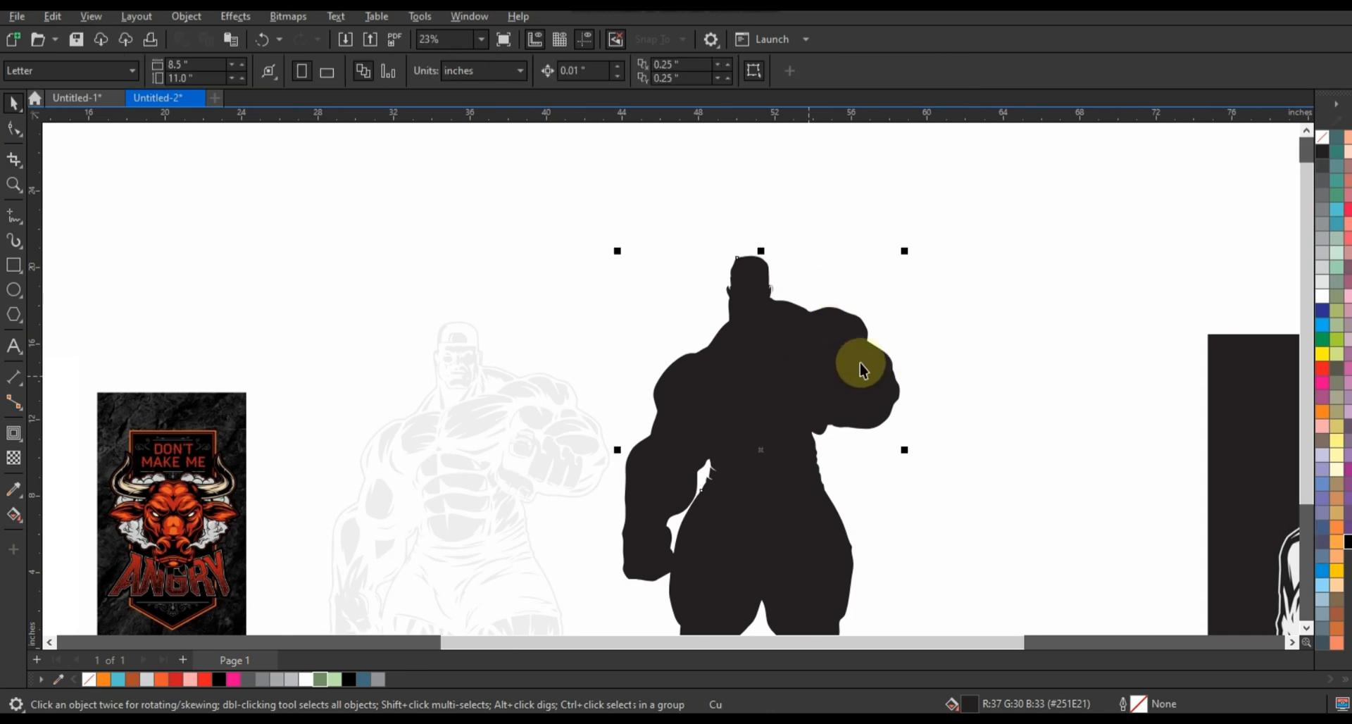
scroll(892, 359, "down", 1)
left_click(1347, 541)
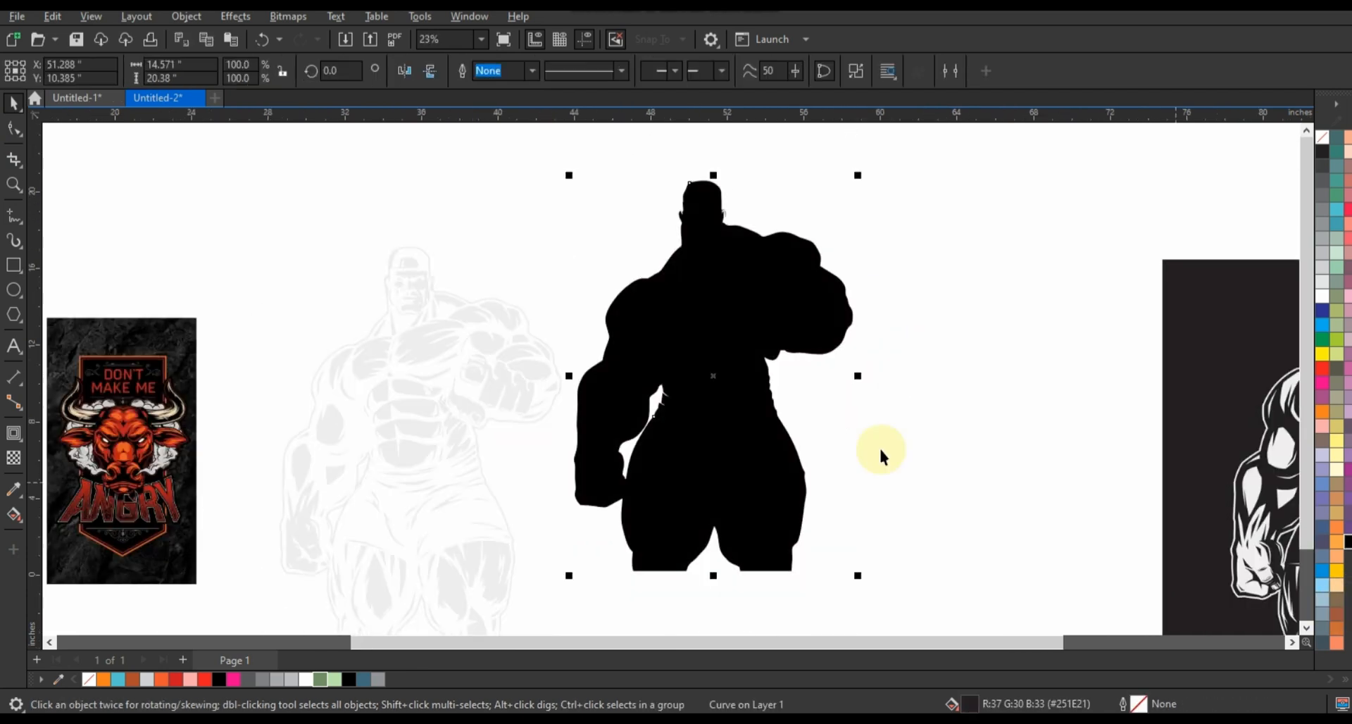
left_click_drag(774, 444, 829, 478)
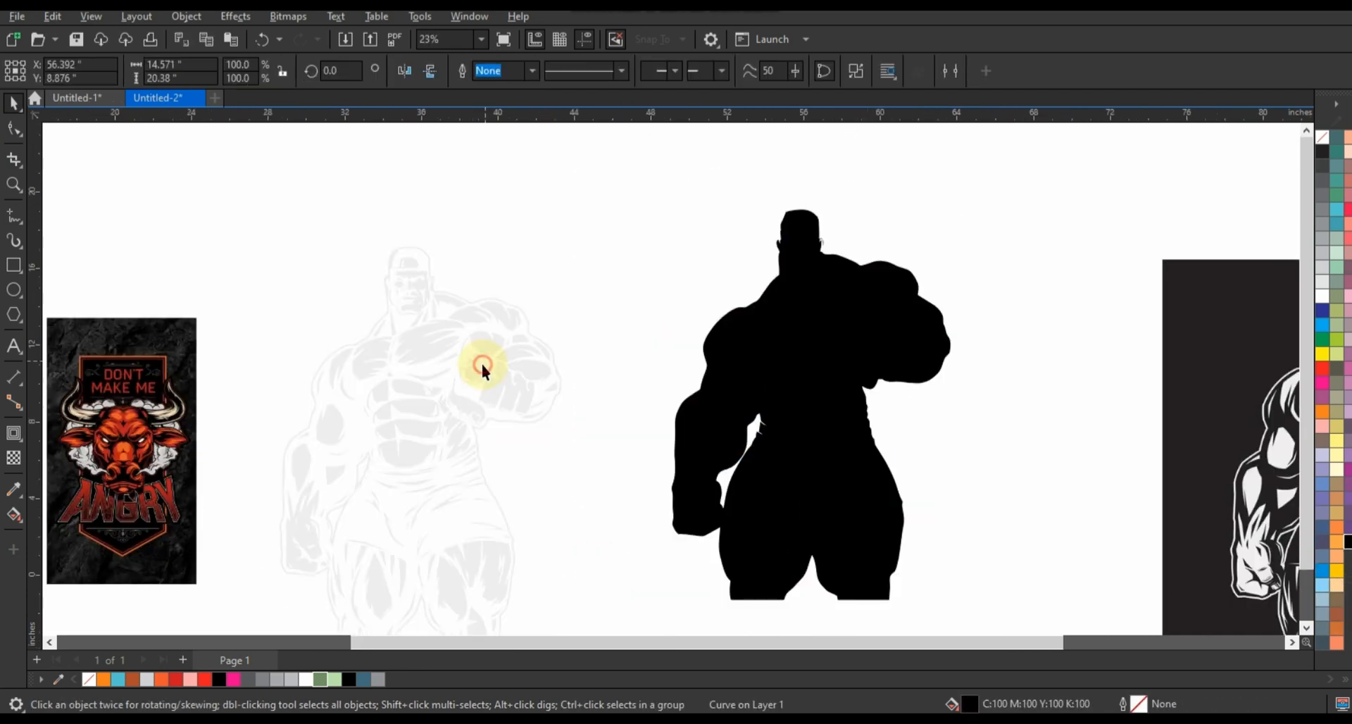
Fill the light grey shapes with green (#739266) and centre them horizontally and vertically on the black silhouette
left_click(480, 361)
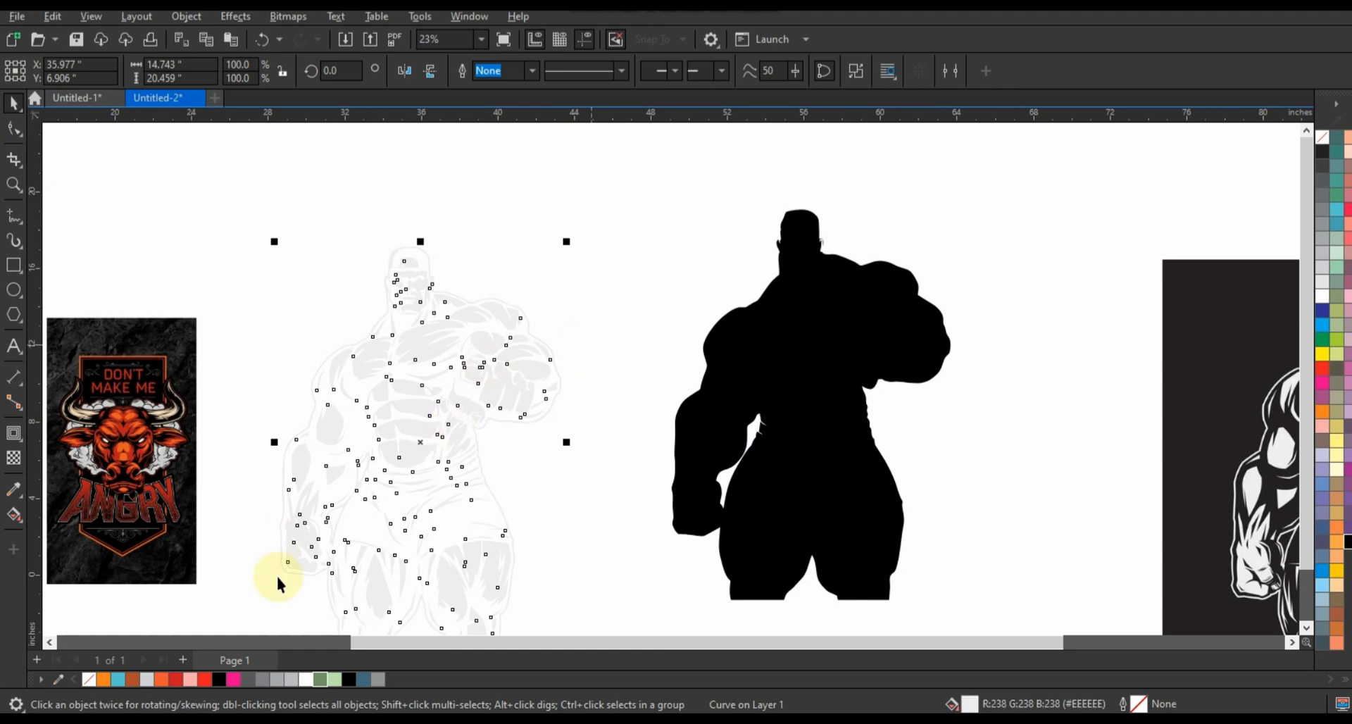
left_click(326, 682)
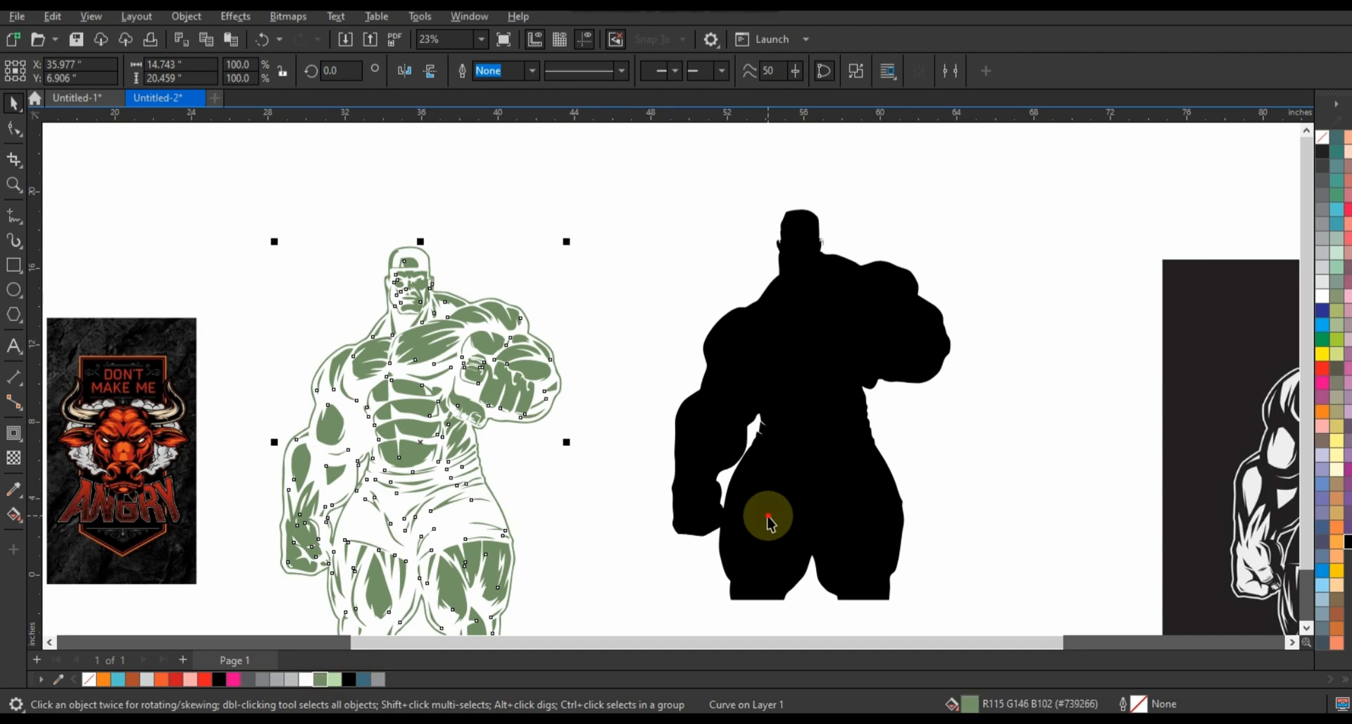
left_click(767, 517, "shift")
key("c")
key("e")
left_click(951, 482)
left_click_drag(950, 483, 857, 452)
left_click(782, 313)
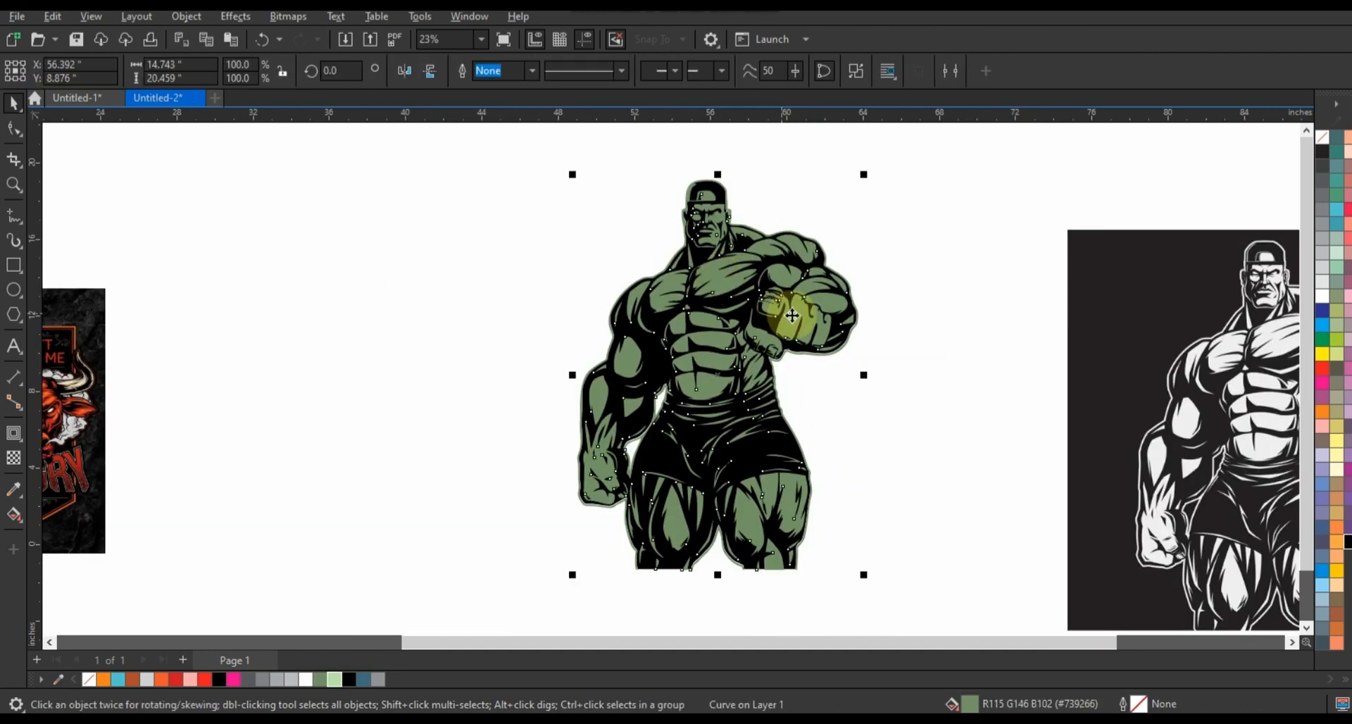
Move the green shapes off the silhouette into the empty space to its left
scroll(908, 359, "up", 1)
left_click(920, 365)
left_click_drag(662, 271, 295, 278)
key("shift+F2")
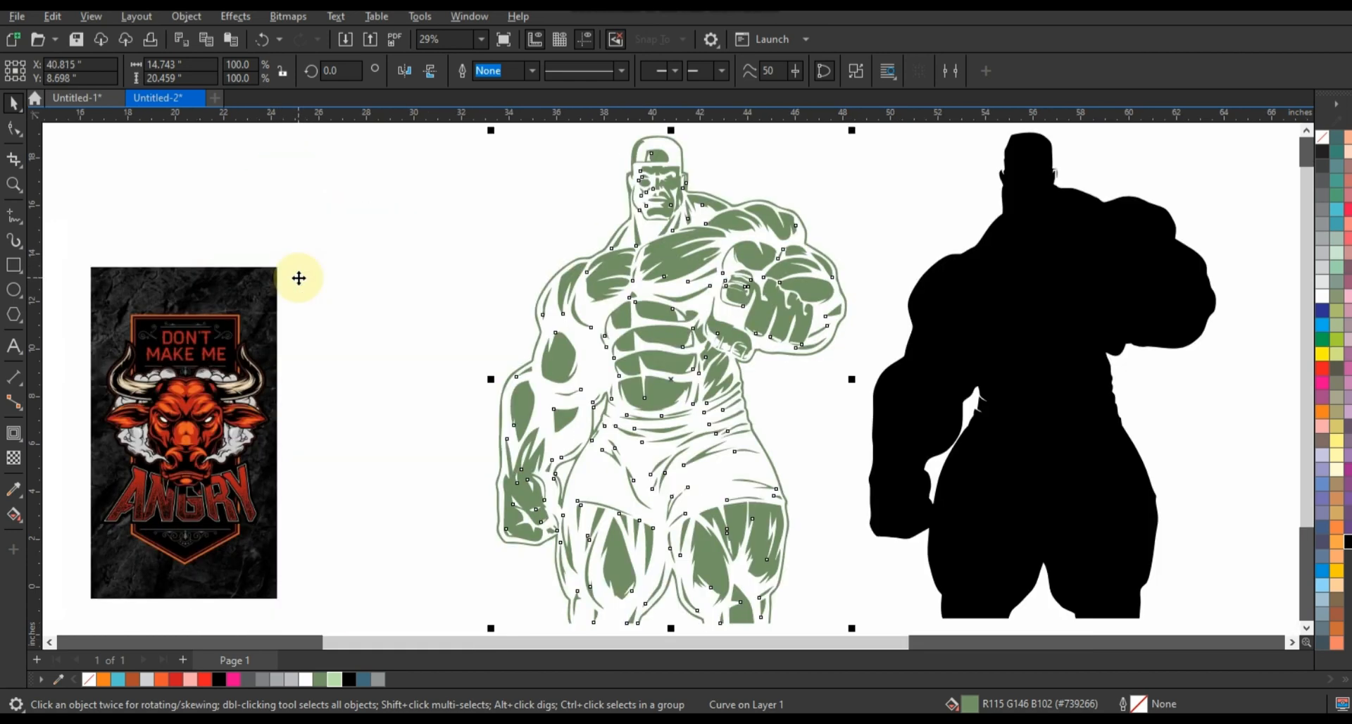
left_click(298, 279)
left_click(661, 332)
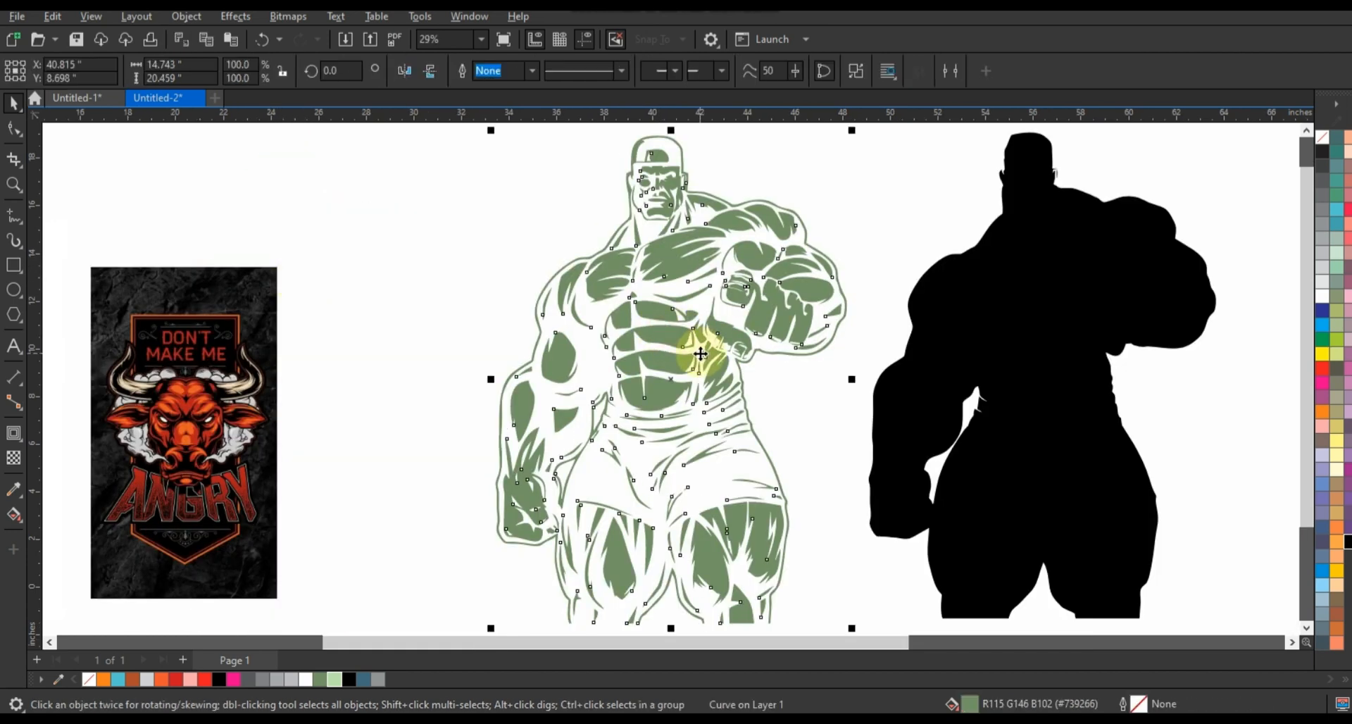
Centre the green shapes horizontally on the silhouette and place a duplicate of them in the empty space to the left
left_click(1042, 355, "shift")
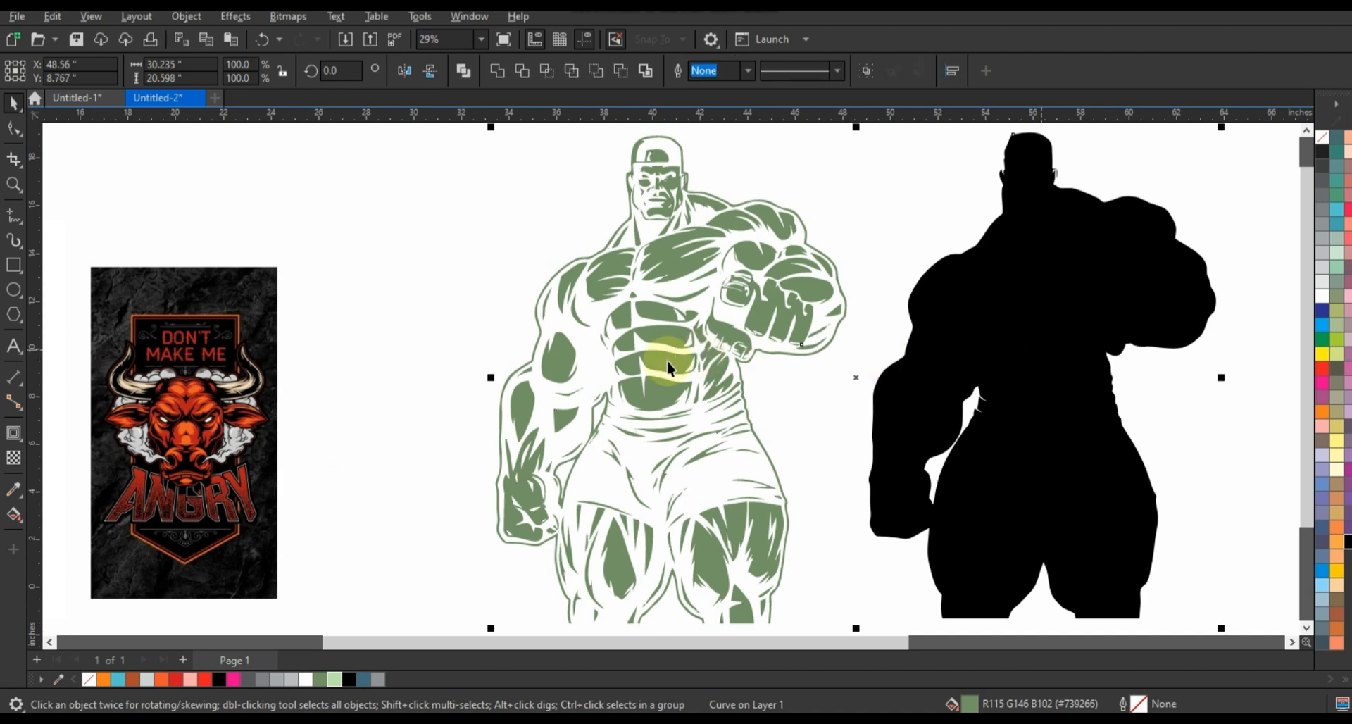
key("c")
left_click(666, 361)
left_click_drag(1054, 377, 604, 381)
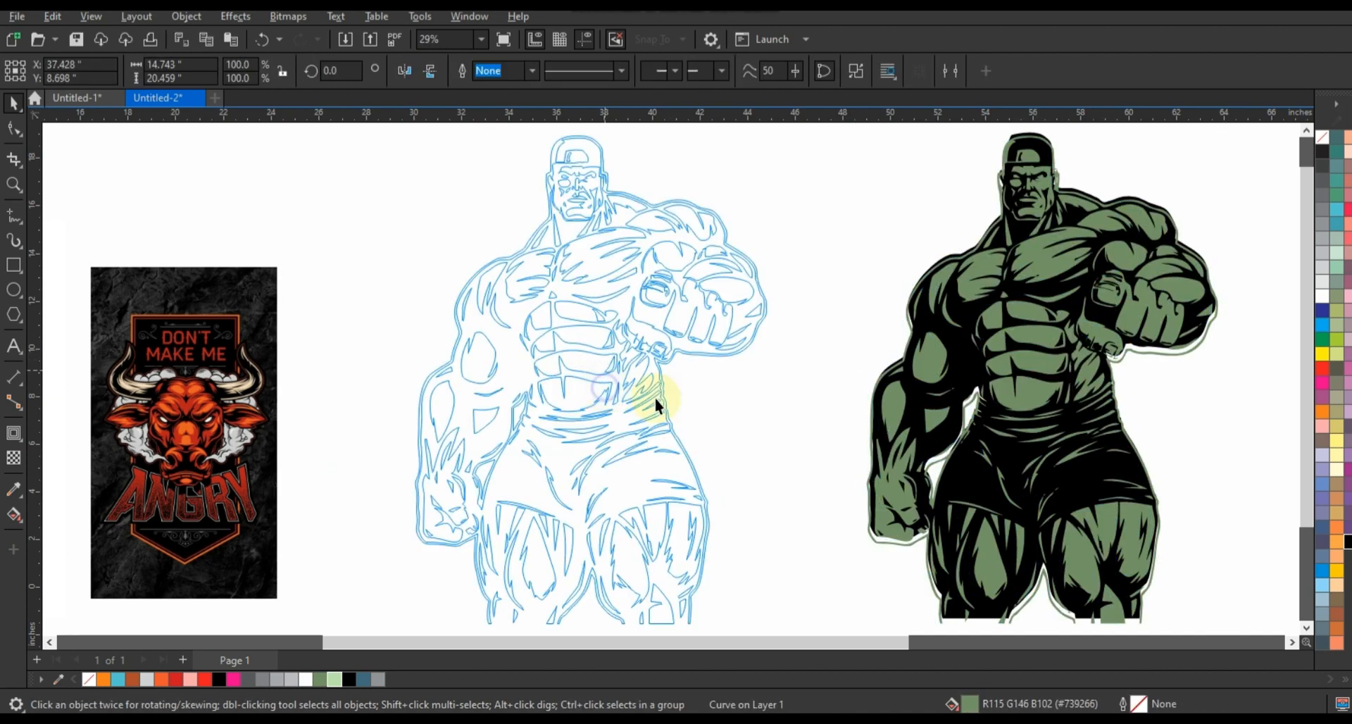
Give the duplicate green shapes an 8.0 pt outline and convert that outline to an object
left_click(491, 70)
left_click(533, 71)
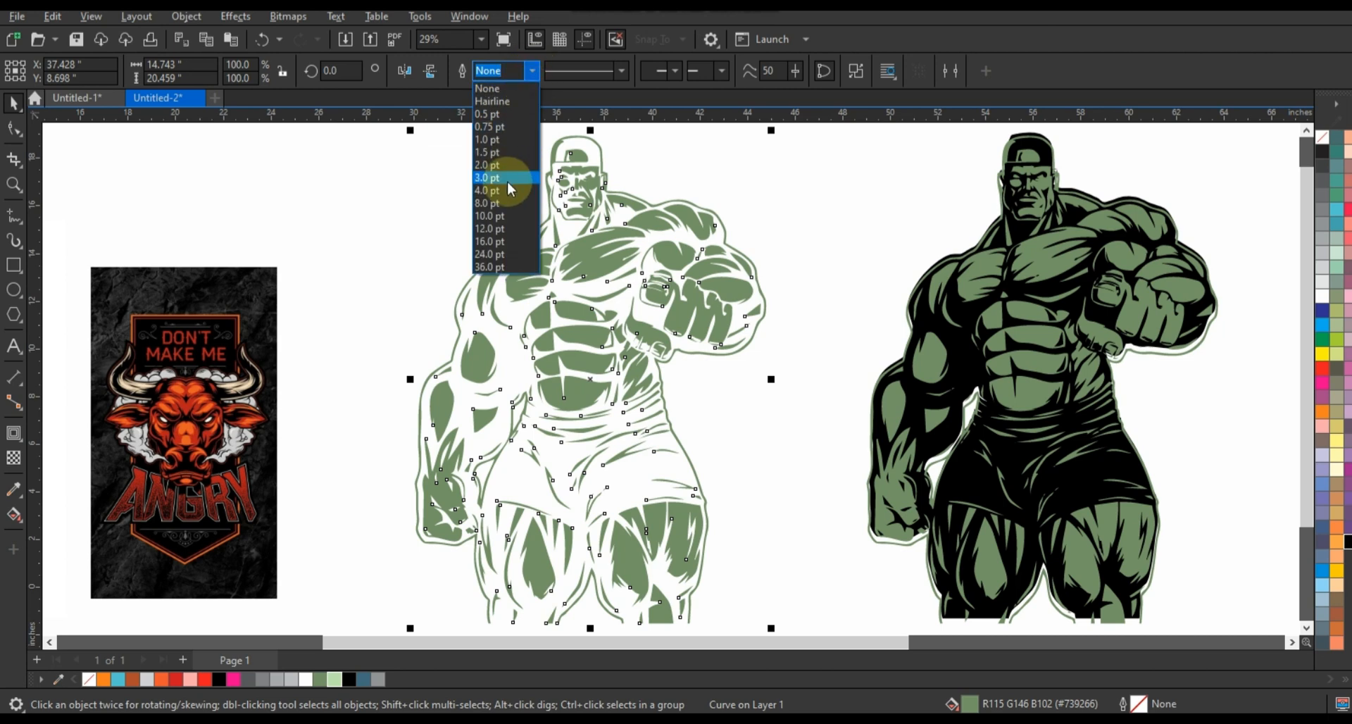
left_click(499, 203)
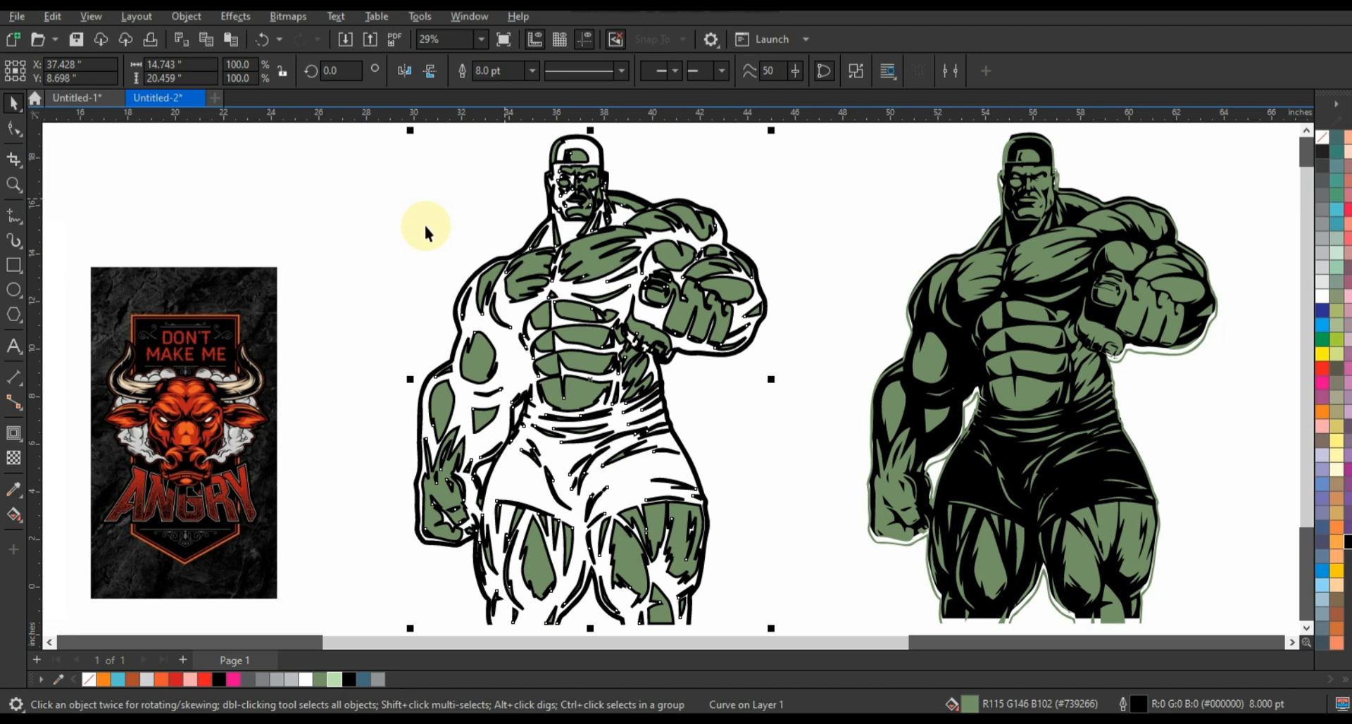
left_click(364, 224)
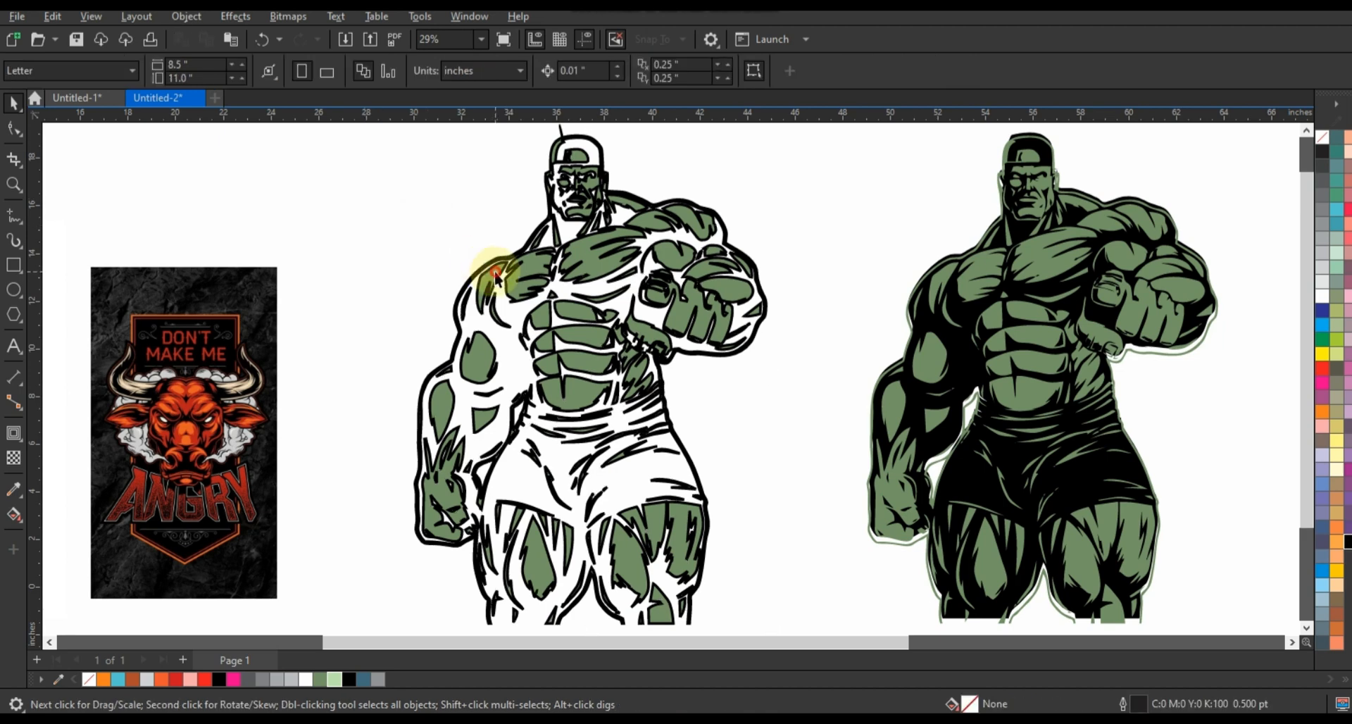
Delete the filled shapes from the 8 pt duplicate and fill the remaining outline object with green (#739266)
left_click(497, 277)
key("Delete")
left_click(552, 265)
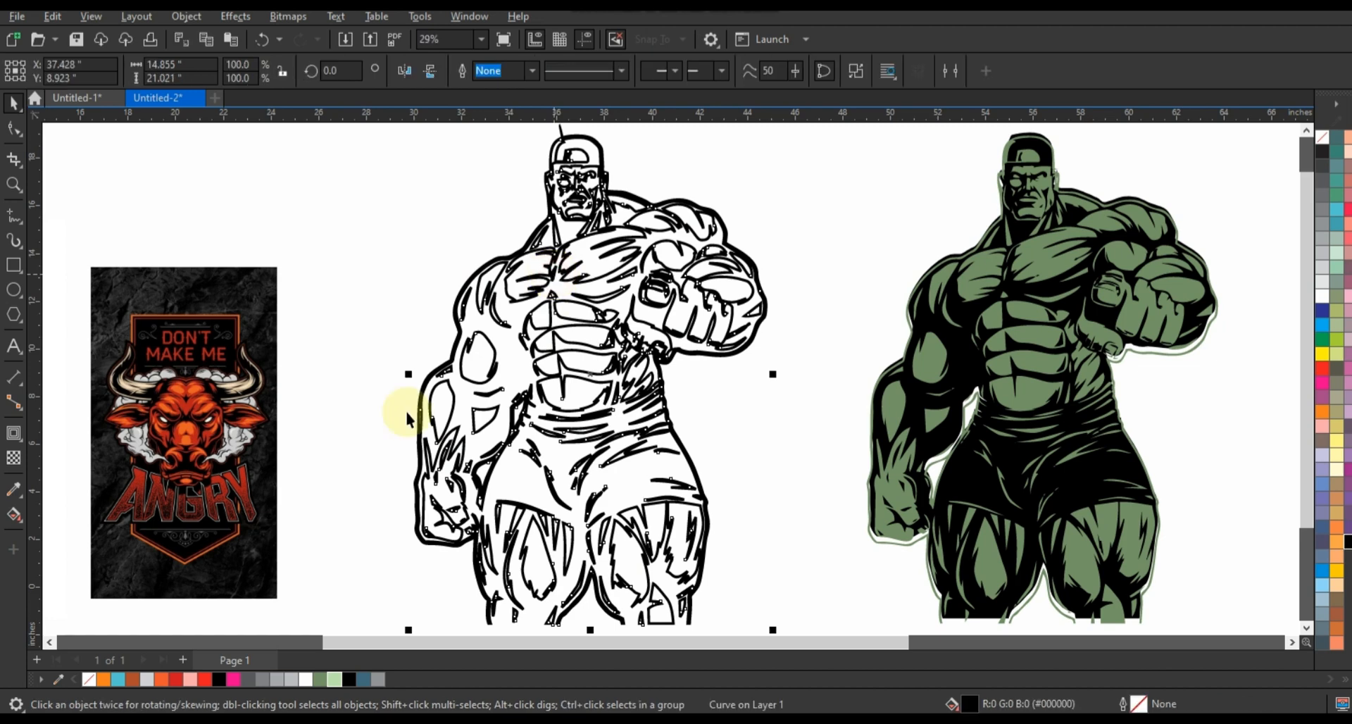
left_click(320, 681)
Recolour the shapes on the silhouette light green and centre the green outline object on them in both directions
left_click(1014, 396)
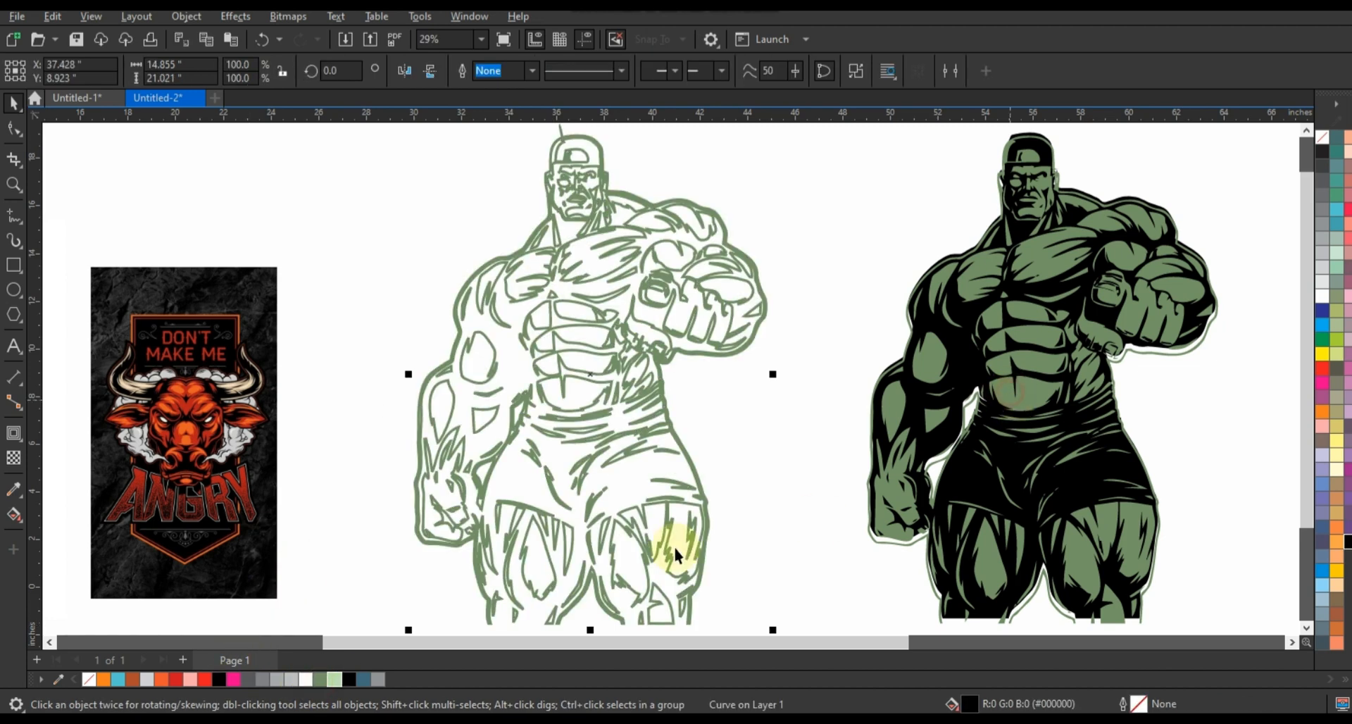
left_click(576, 408)
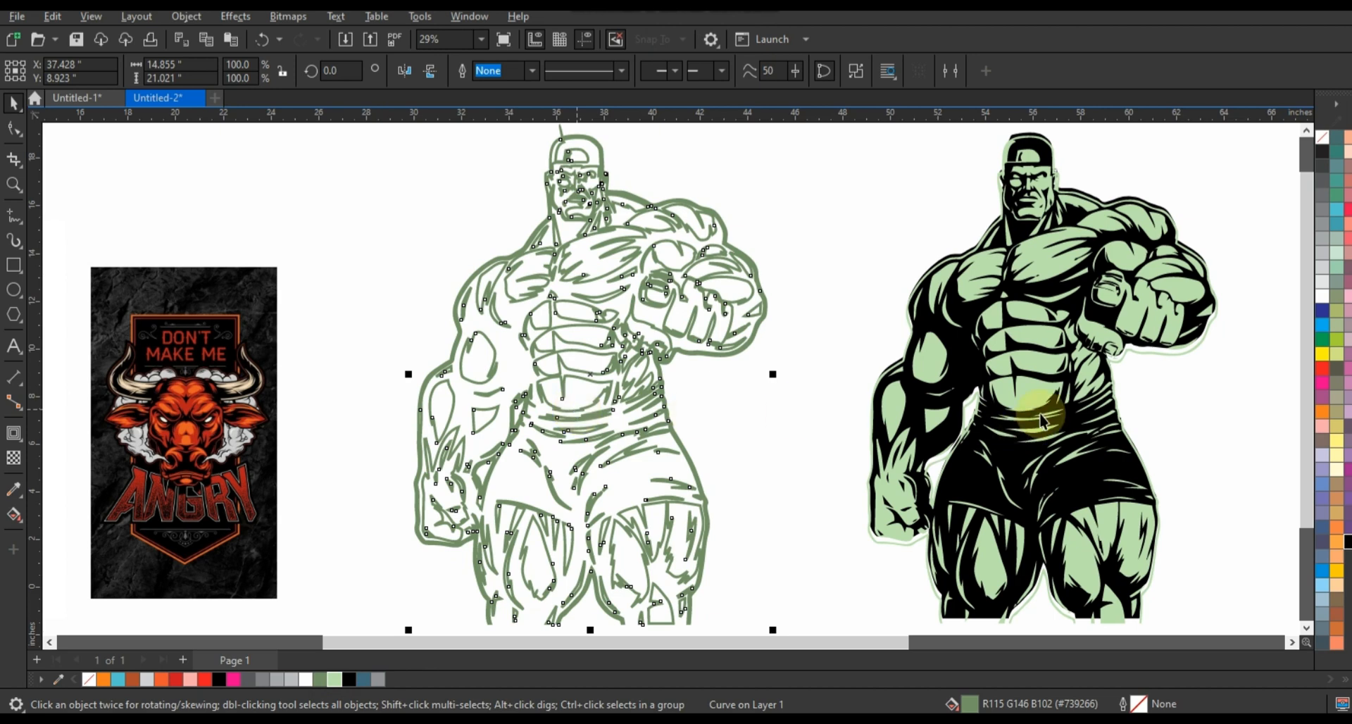
left_click(1032, 391, "shift")
key("e")
key("c")
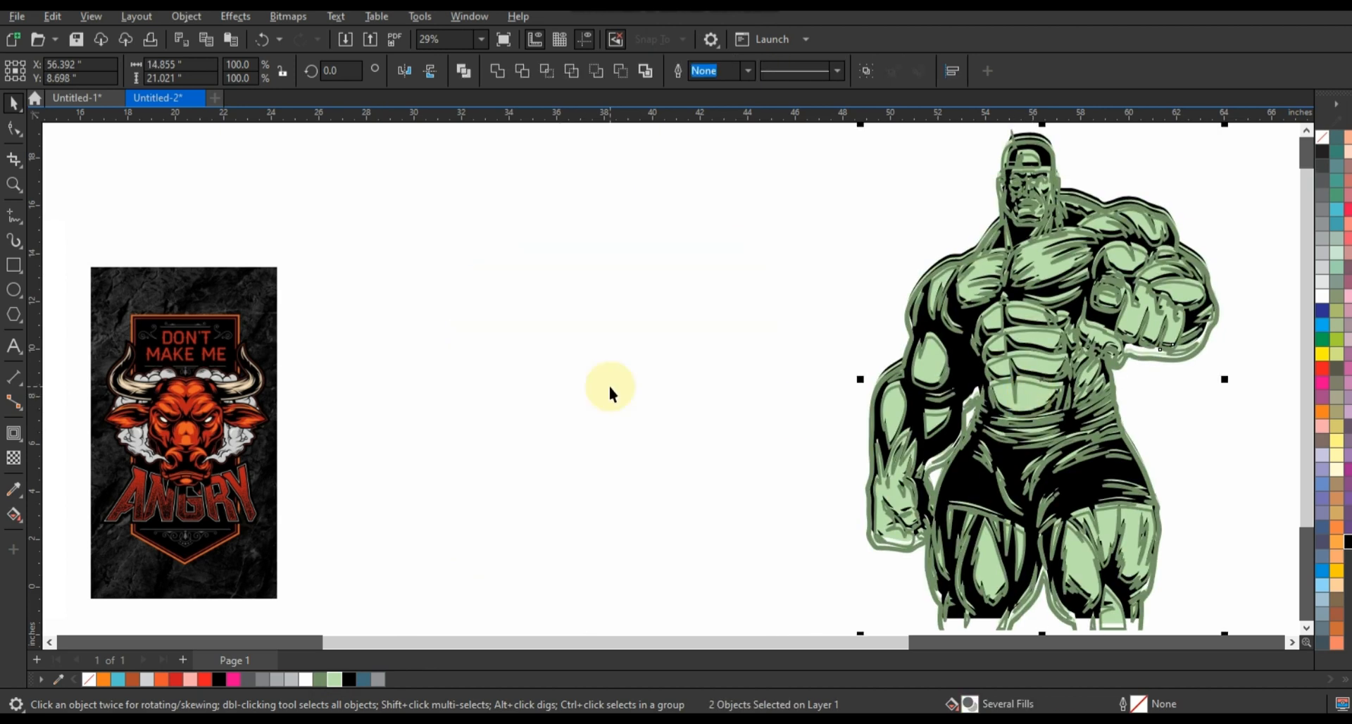
Undo the outline's vertical centring and place the outline inside the light green shapes as a PowerClip
left_click(595, 382)
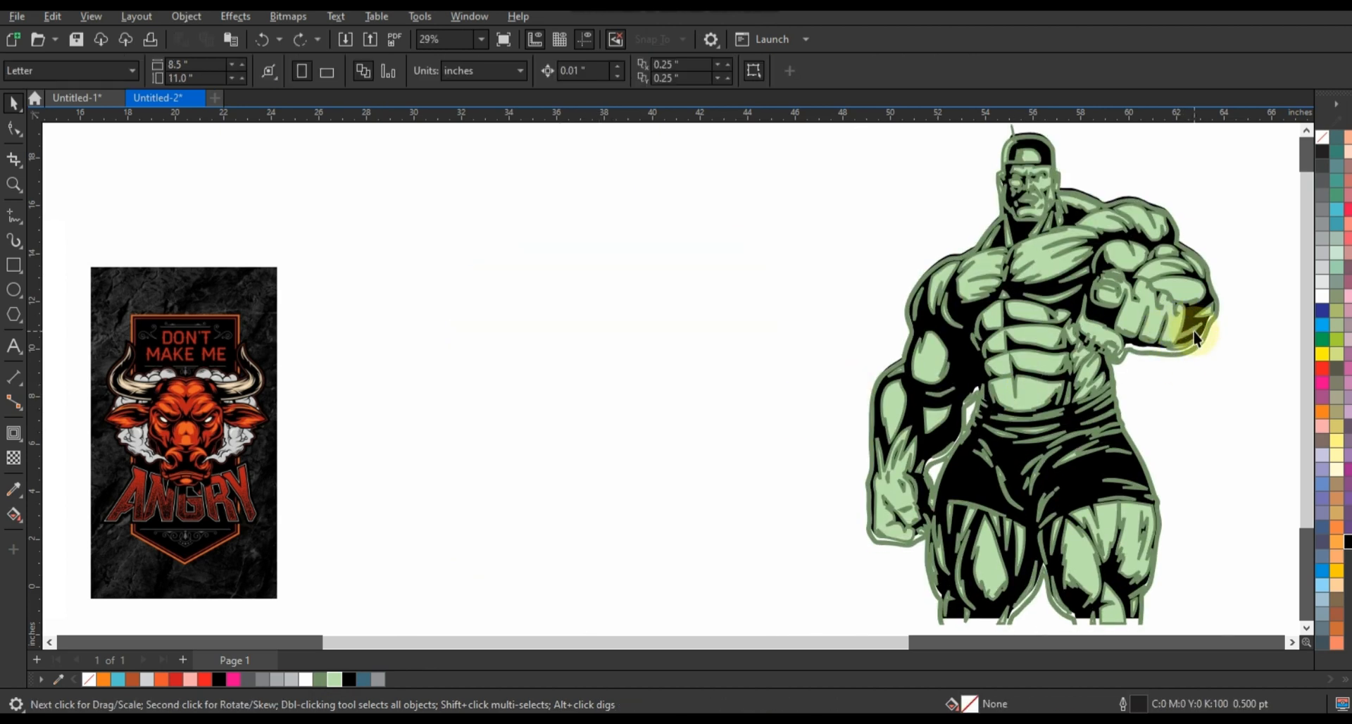
left_click(1196, 337)
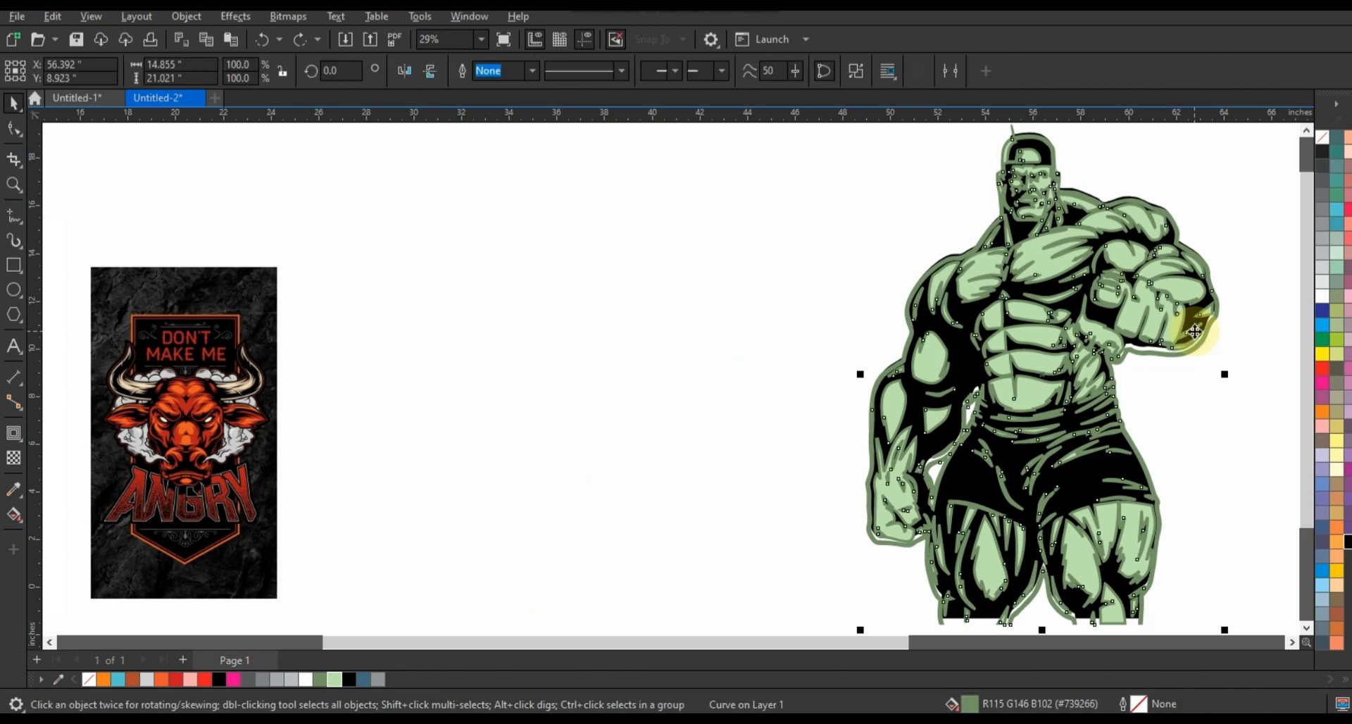
key("Delete")
left_click(1077, 255)
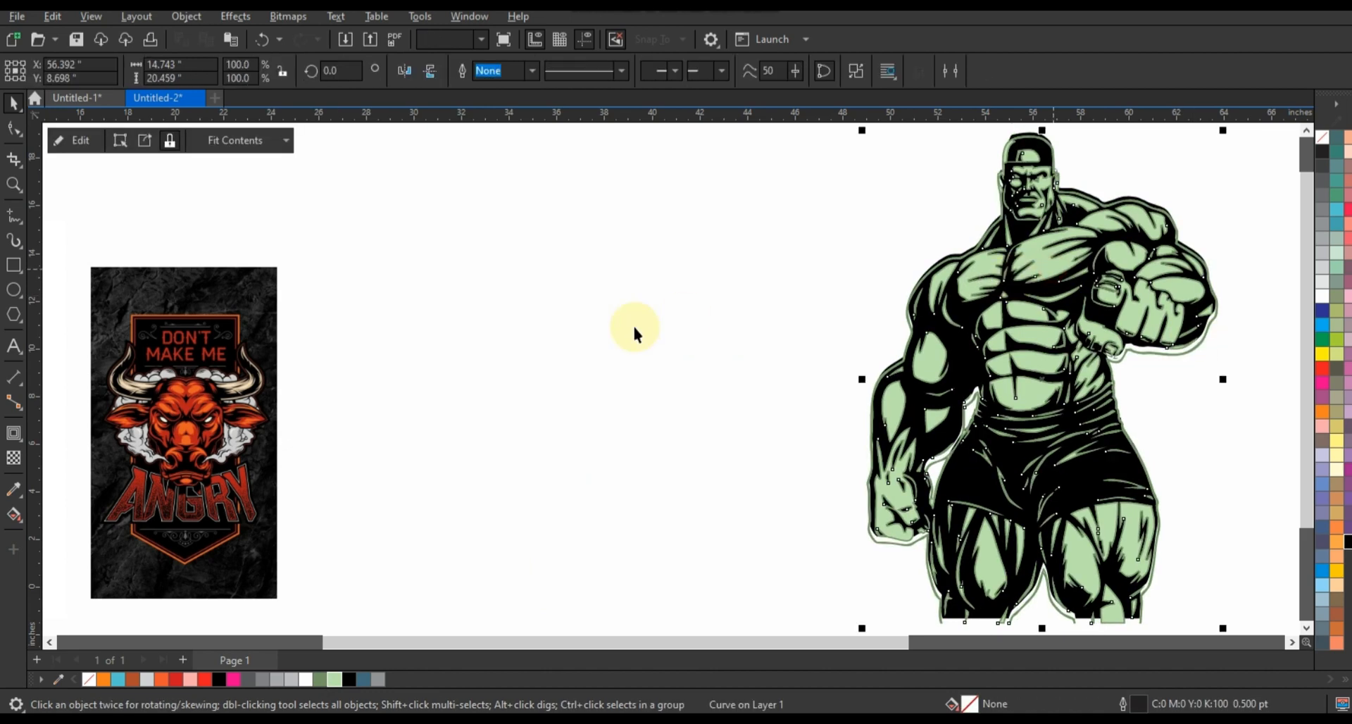
left_click(625, 331)
scroll(781, 336, "down", 1)
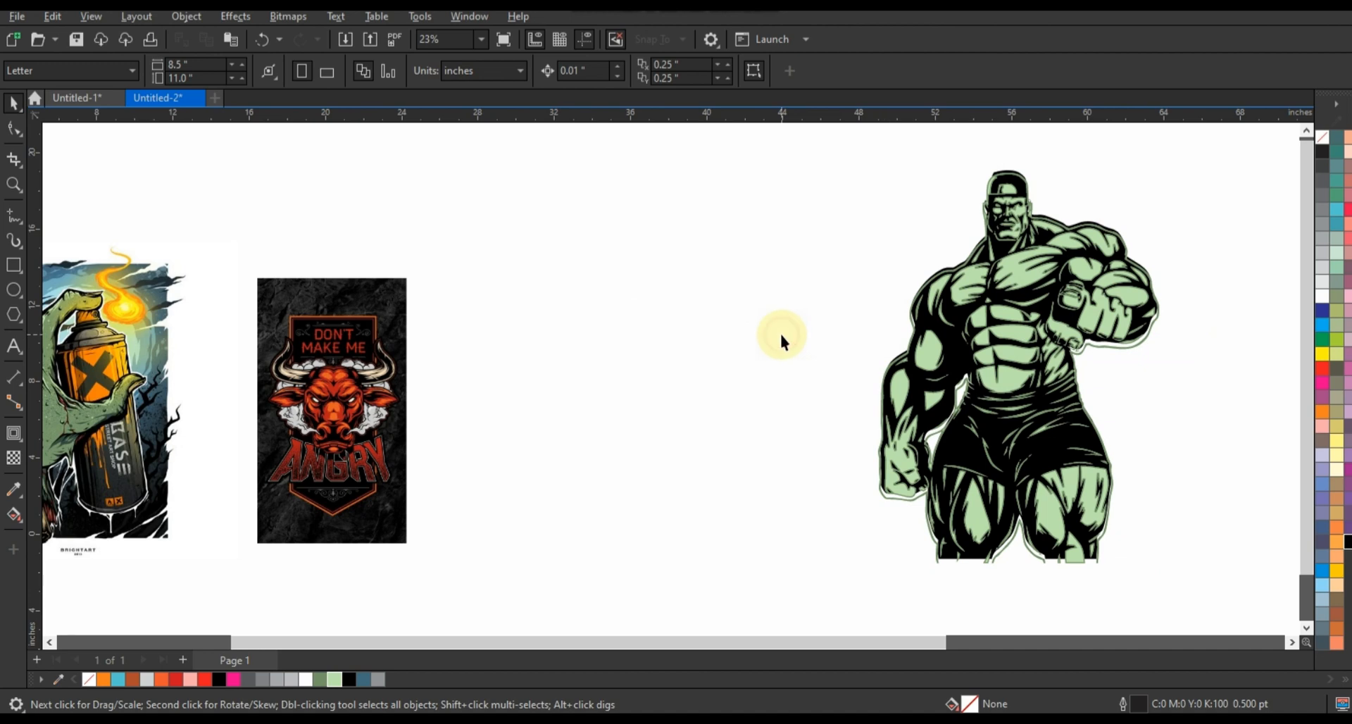
Undo the PowerClip, the alignment, the recolouring and the 8 pt outline, back to the plain duplicate green shapes
key("ctrl+z")
key("ctrl+z")
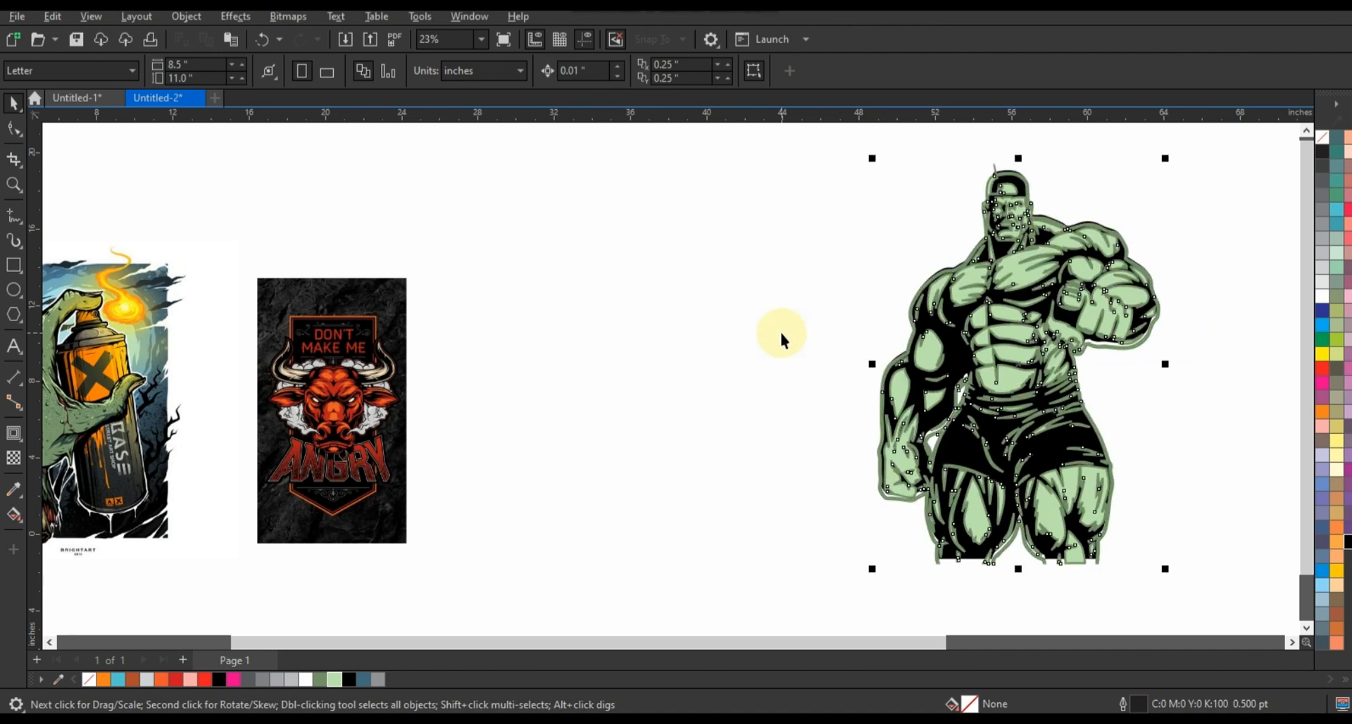
key("ctrl+z")
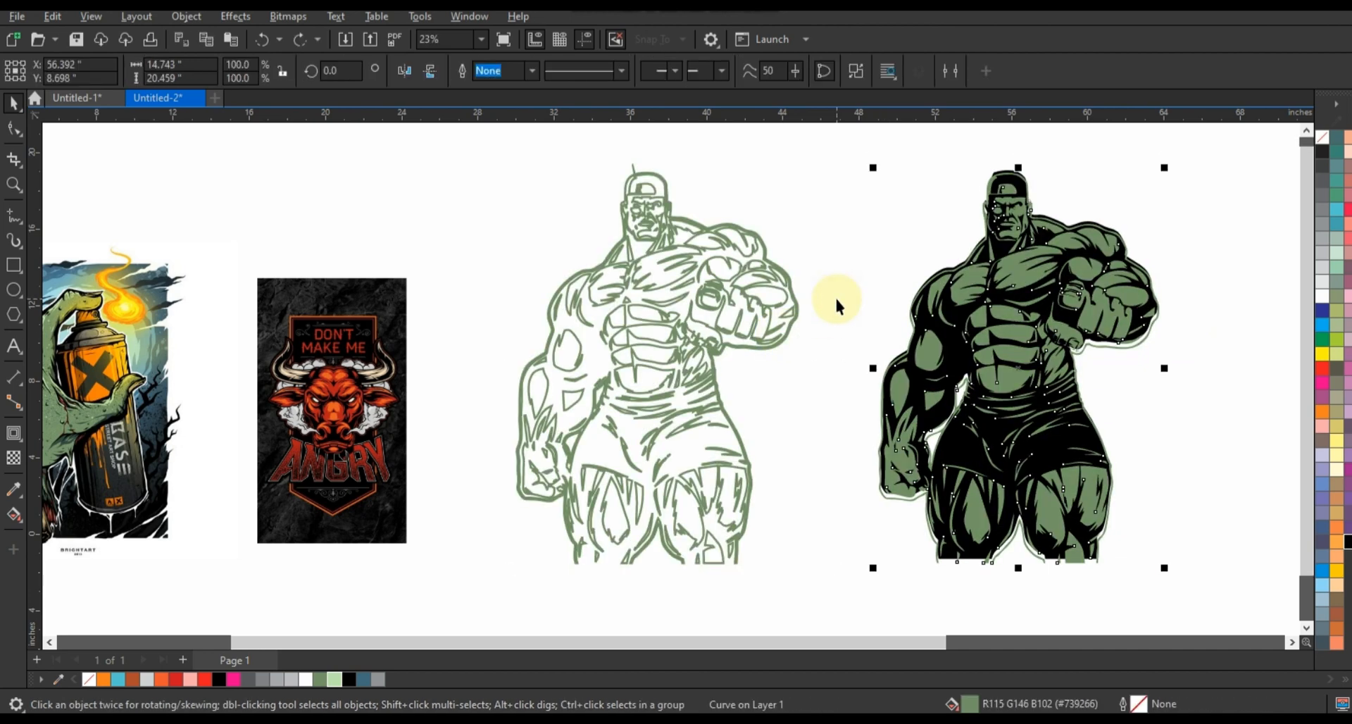
key("ctrl+z")
left_click(741, 338)
key("ctrl+z")
key("ctrl+z")
left_click(854, 315)
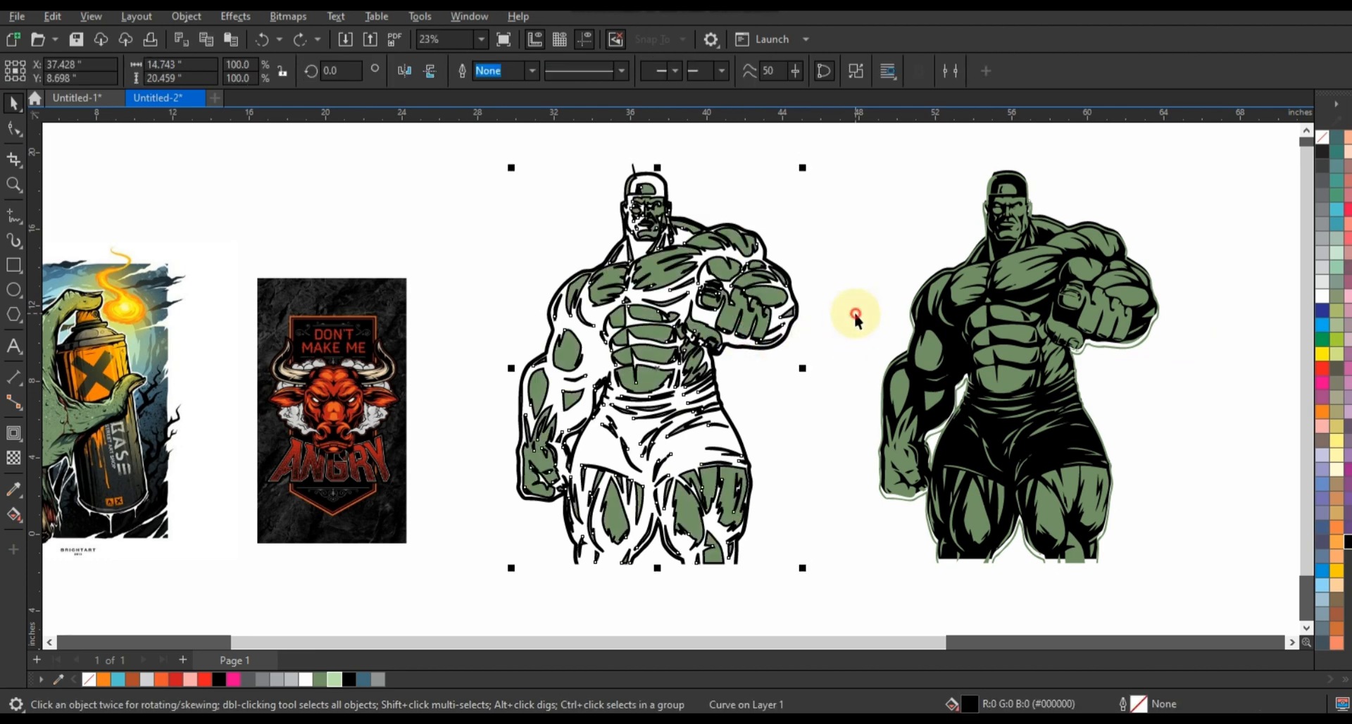
key("ctrl+z")
left_click(836, 314)
key("ctrl+z")
left_click(833, 305)
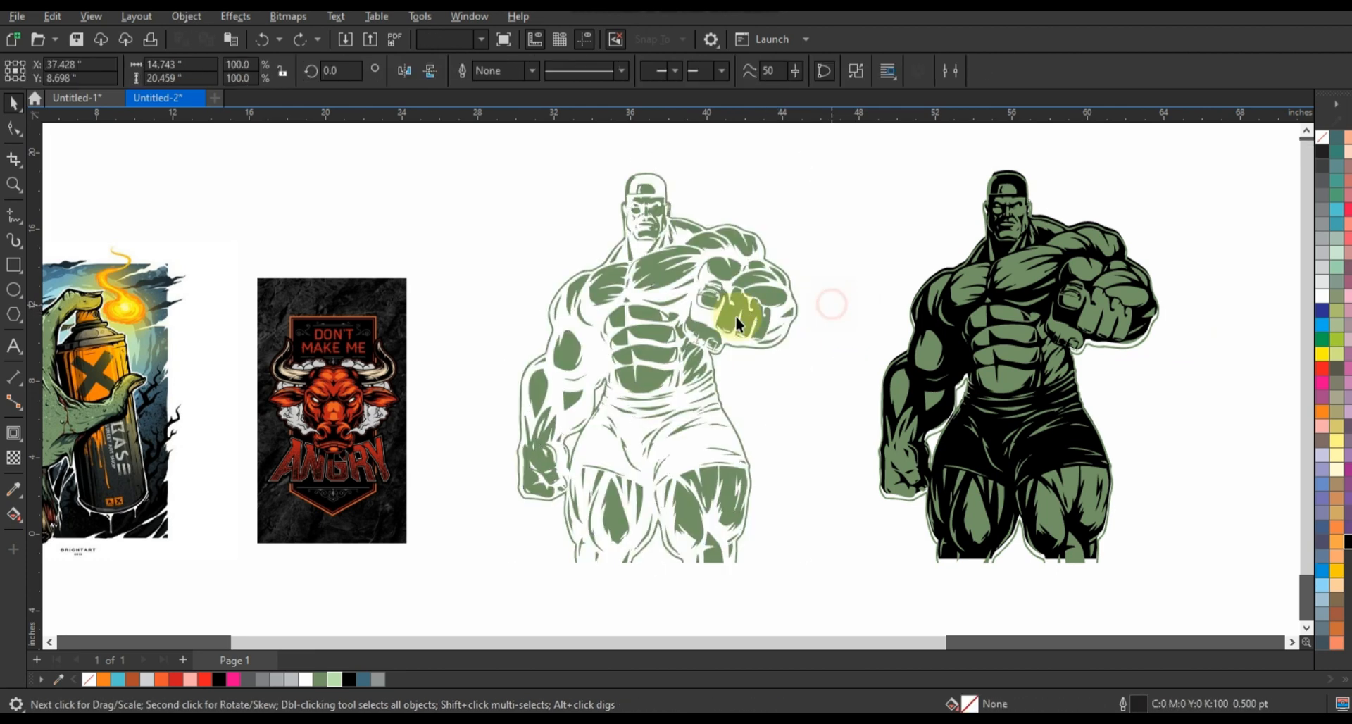
Give the duplicate green shapes a 12.0 pt outline and convert that outline to an object
left_click(744, 317)
key("shift+F2")
left_click(532, 71)
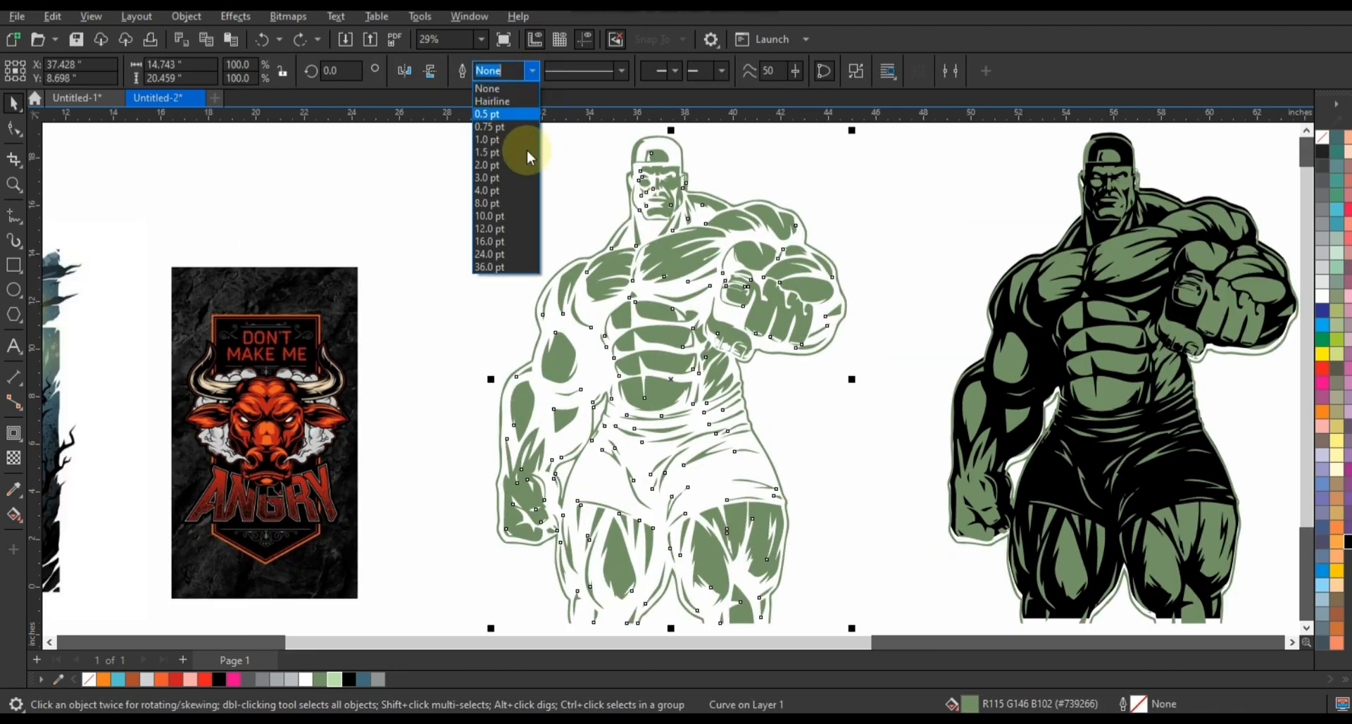
left_click(508, 224)
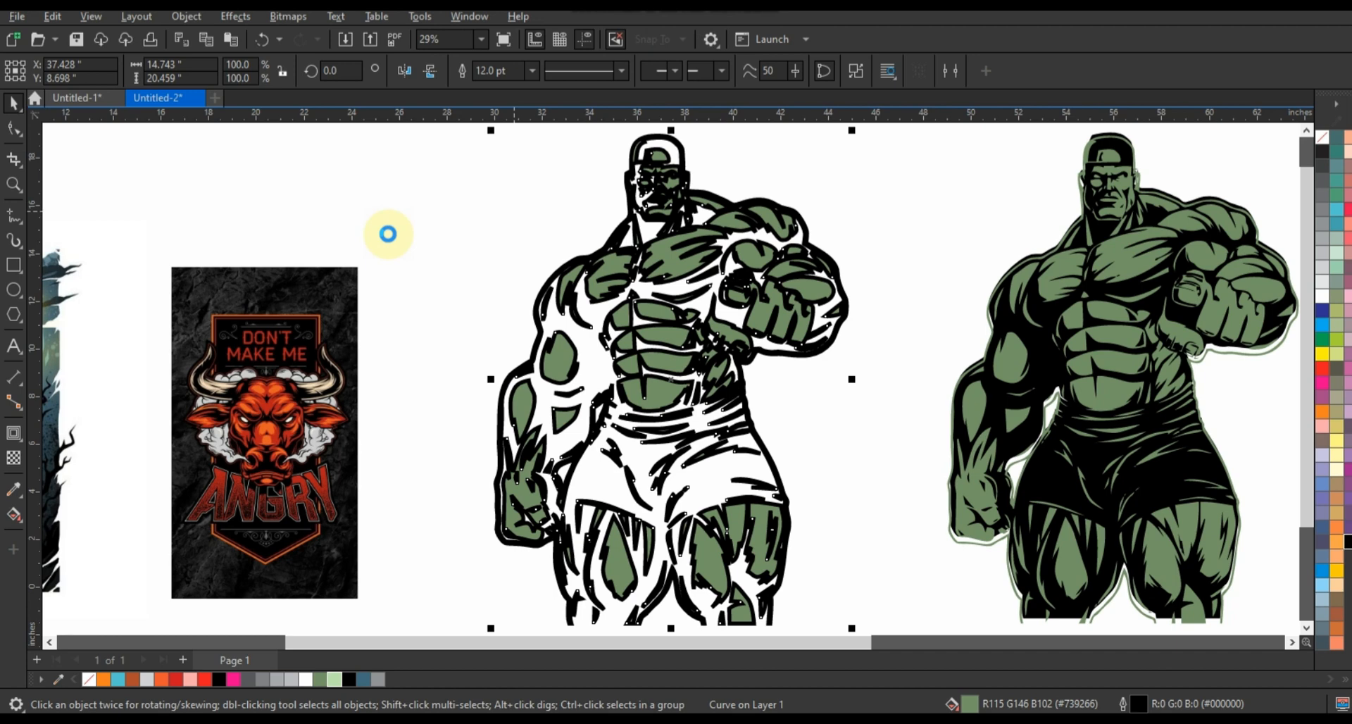
left_click(387, 230)
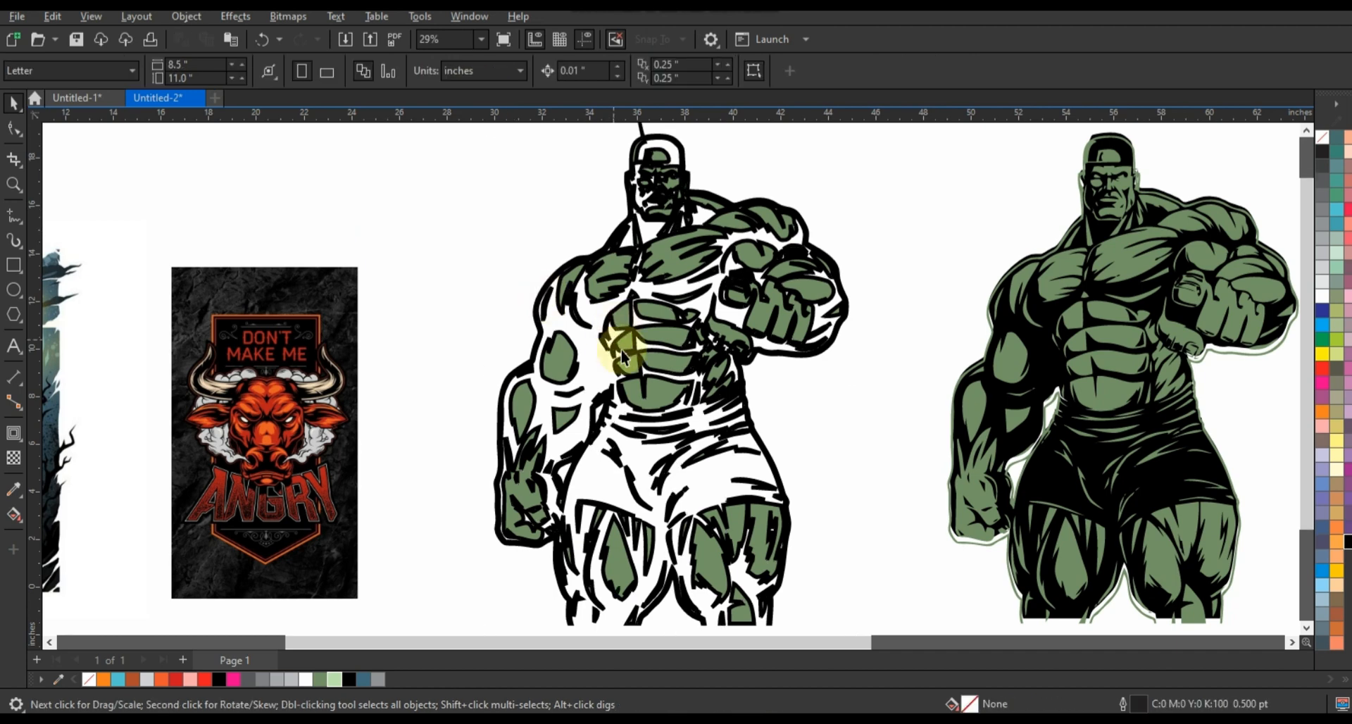
Delete the filled shapes from the 12 pt duplicate and fill the remaining outline object with green (#739266)
left_click(648, 357)
key("Delete")
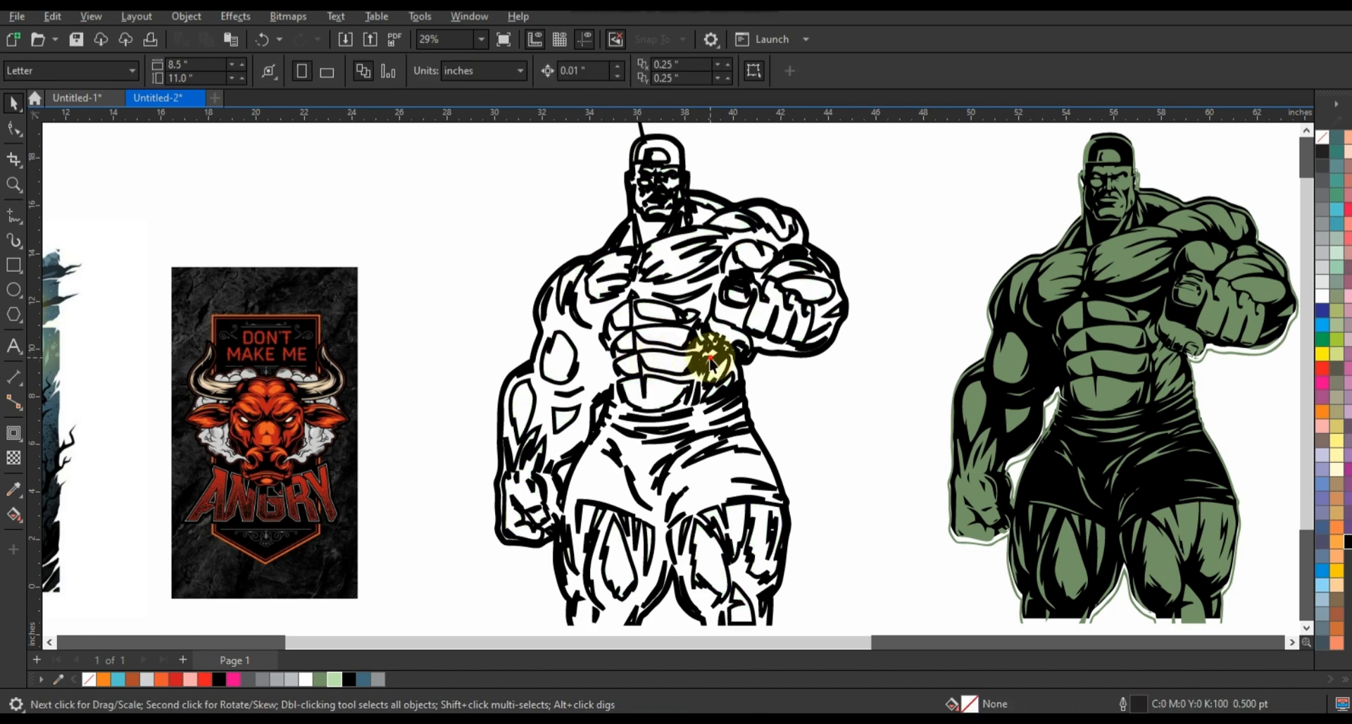
left_click(319, 679)
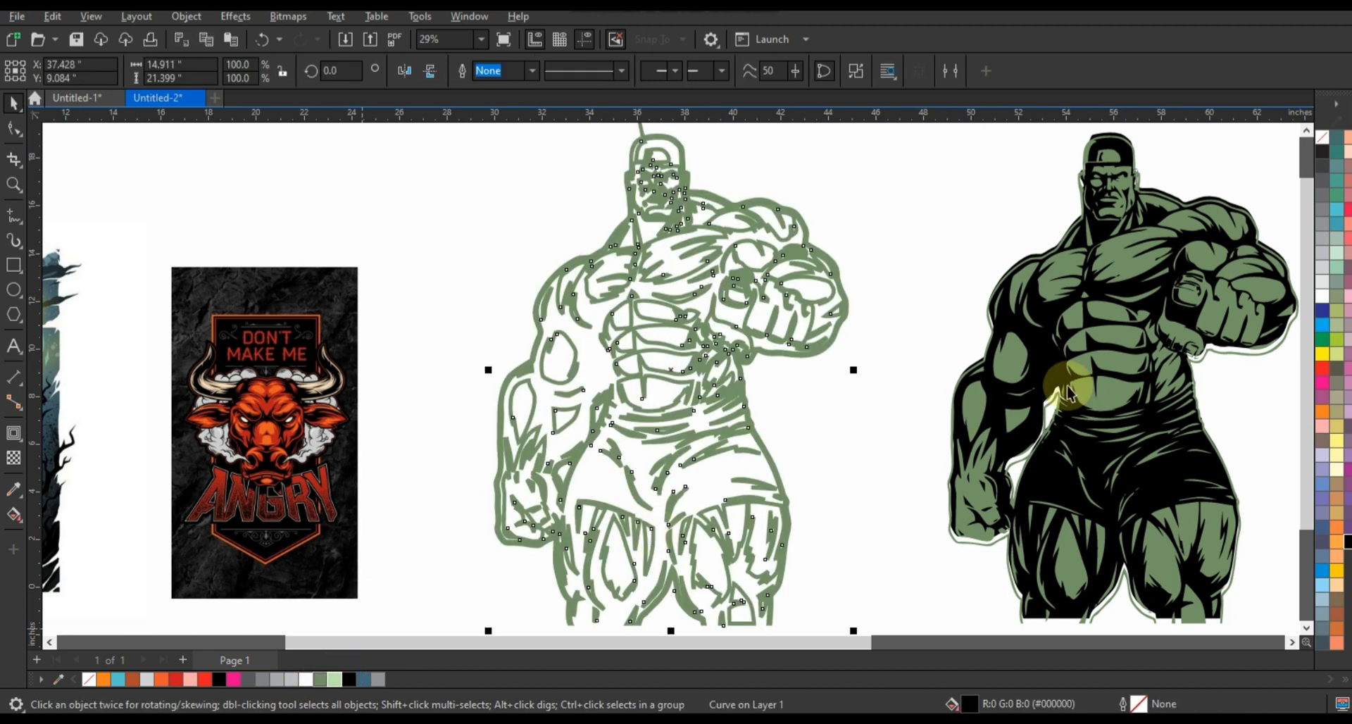
Recolour the shapes on the silhouette light green and centre the outline object on them horizontally only, undoing the vertical centring
left_click(1078, 391)
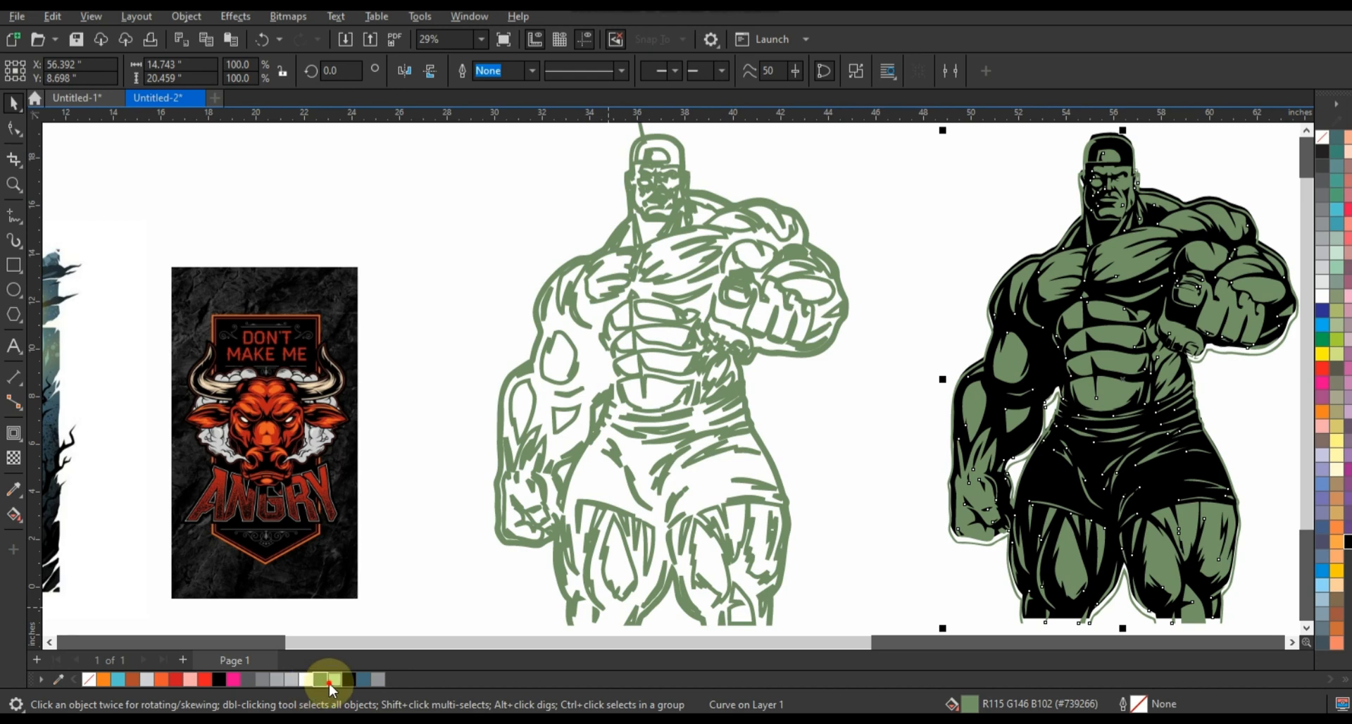
left_click(335, 679)
left_click(657, 423)
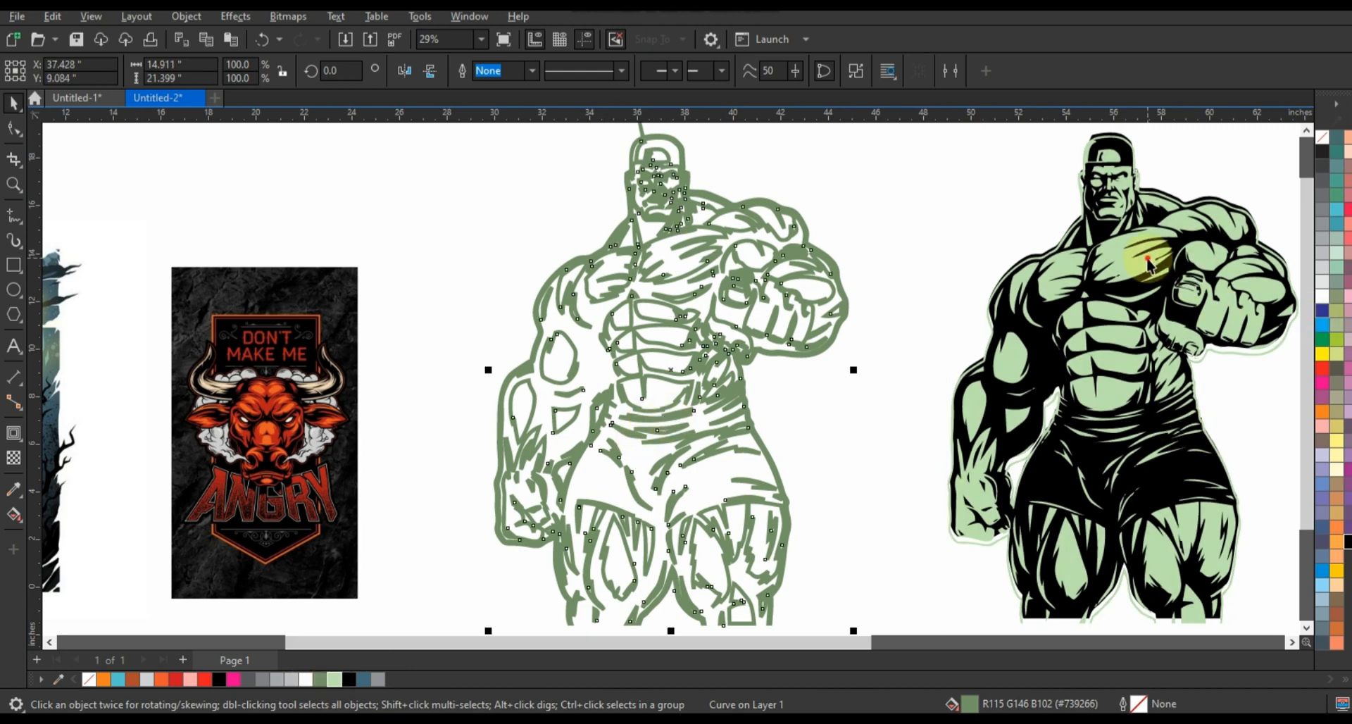
left_click(1155, 259, "shift")
key("c")
key("e")
key("ctrl+z")
key("ctrl+z")
key("ctrl+z")
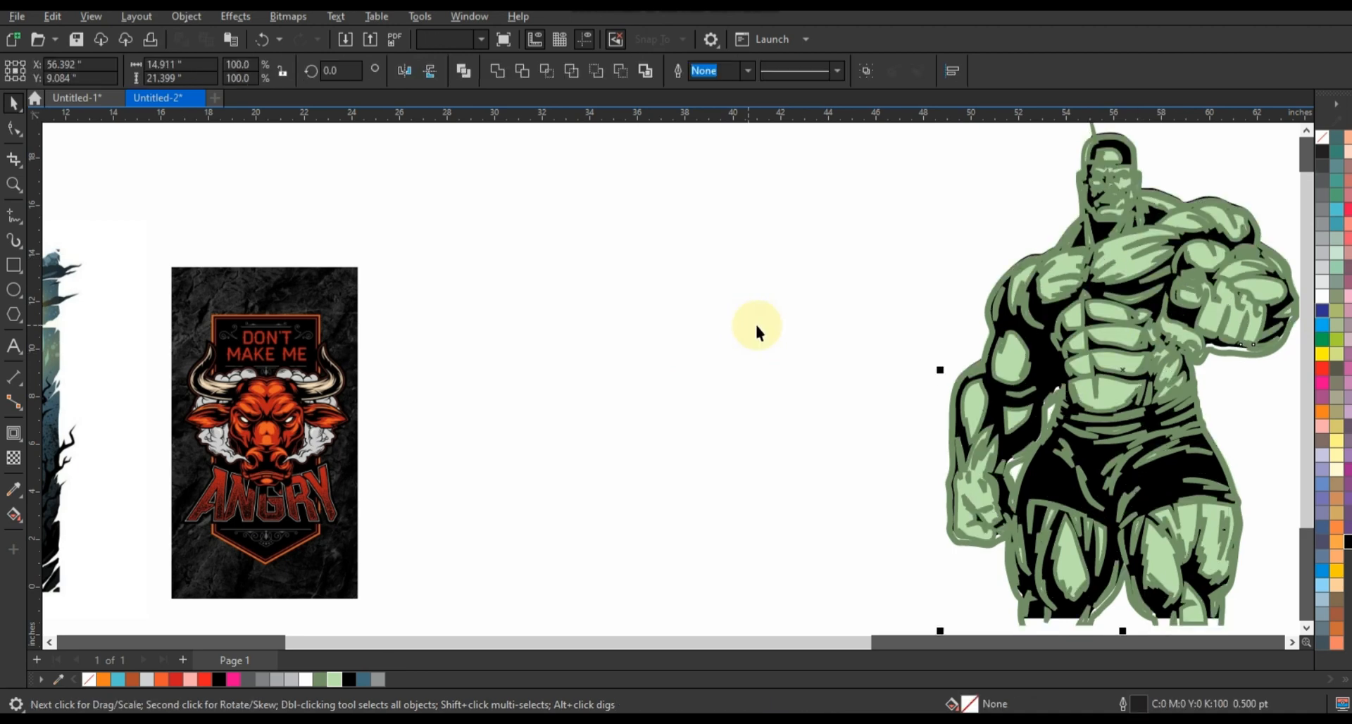
Place the thick green outline object inside the light green shapes as a PowerClip
left_click(758, 327)
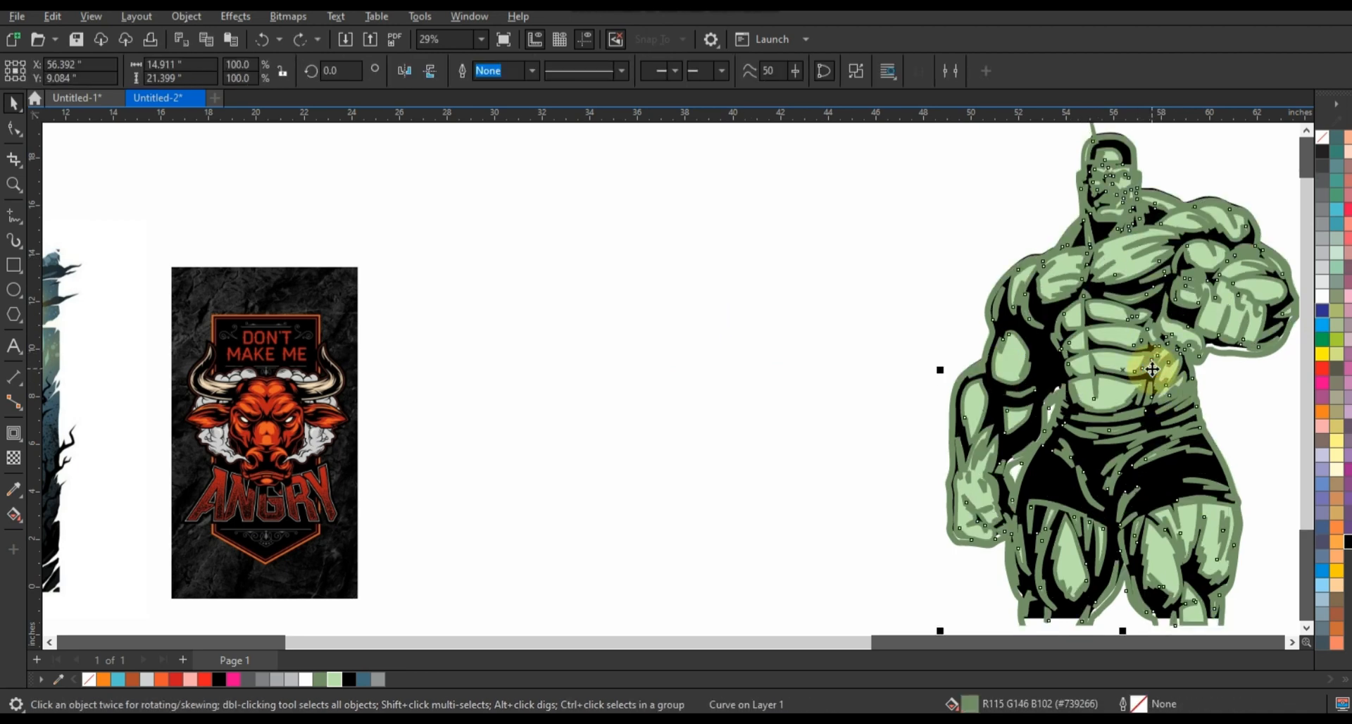
key("shift+Page_Down")
left_click(1152, 368)
left_click(725, 368)
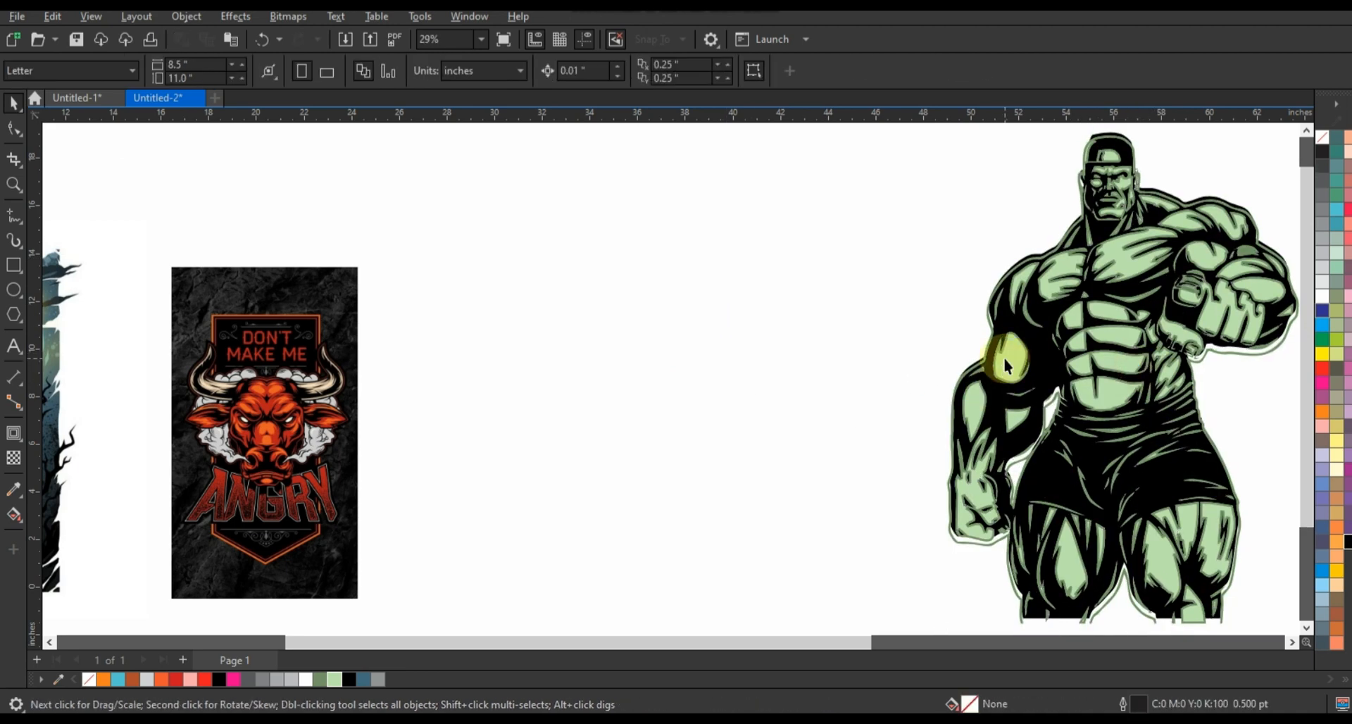
Duplicate the whole green muscular figure and place the copy about 16.7 in to the left of the original
scroll(1005, 359, "down", 1)
left_click_drag(893, 174, 1231, 560)
left_click_drag(1111, 432, 850, 426)
Recolour the copied figure, making the outline inside the PowerClip red and the light green shapes orange-red (#EE5631)
double_click(911, 322)
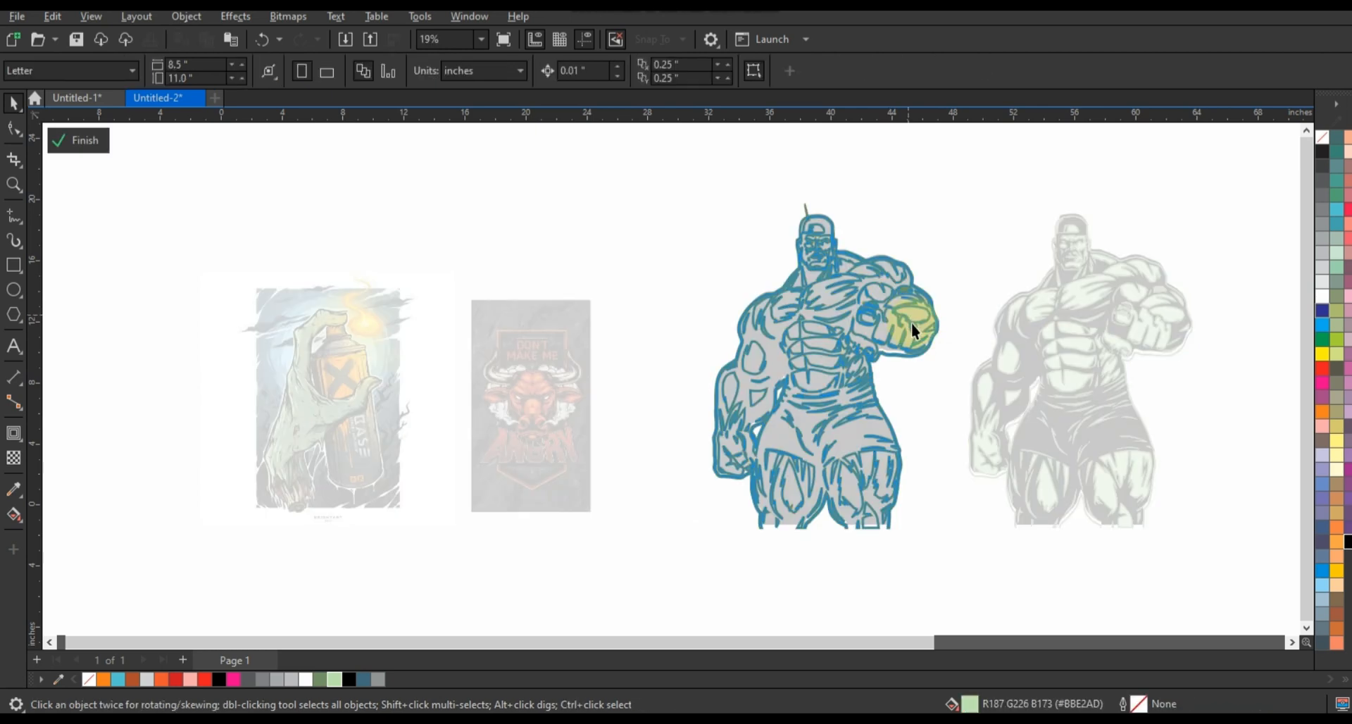
left_click_drag(912, 322, 925, 331)
left_click(932, 341)
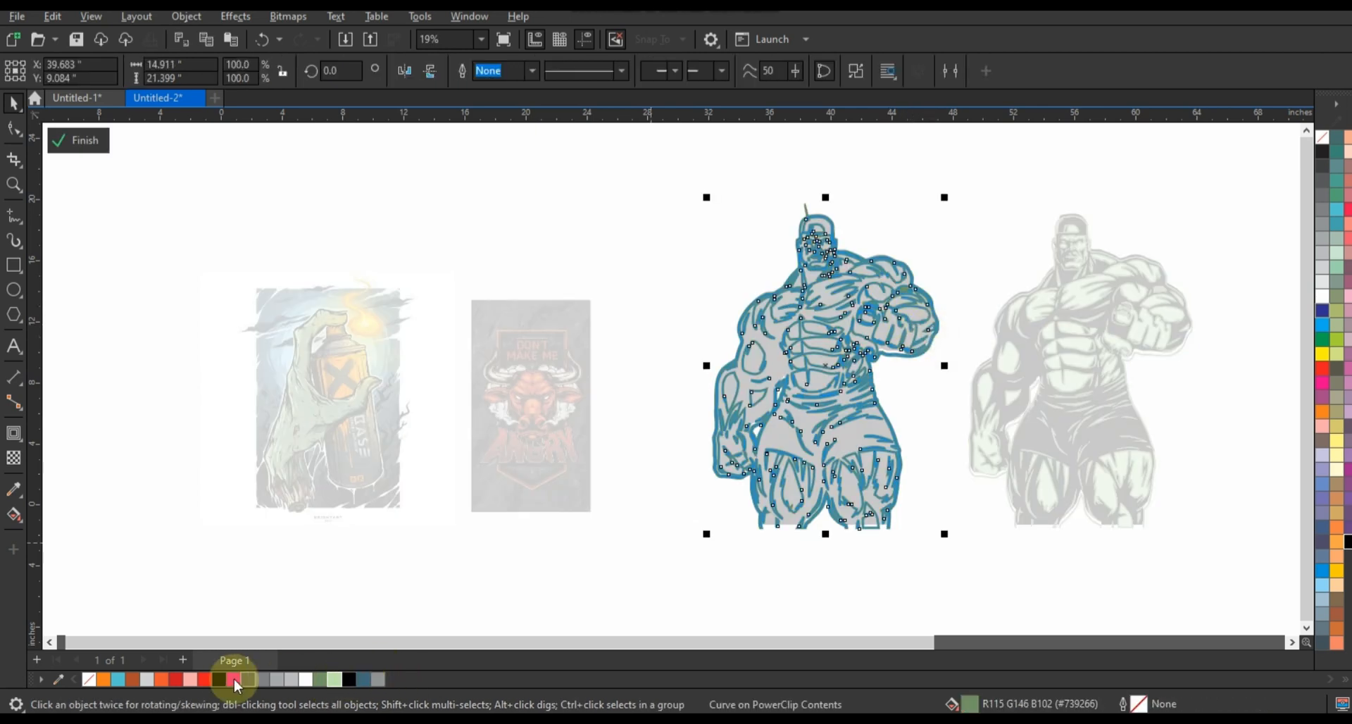
left_click(177, 679)
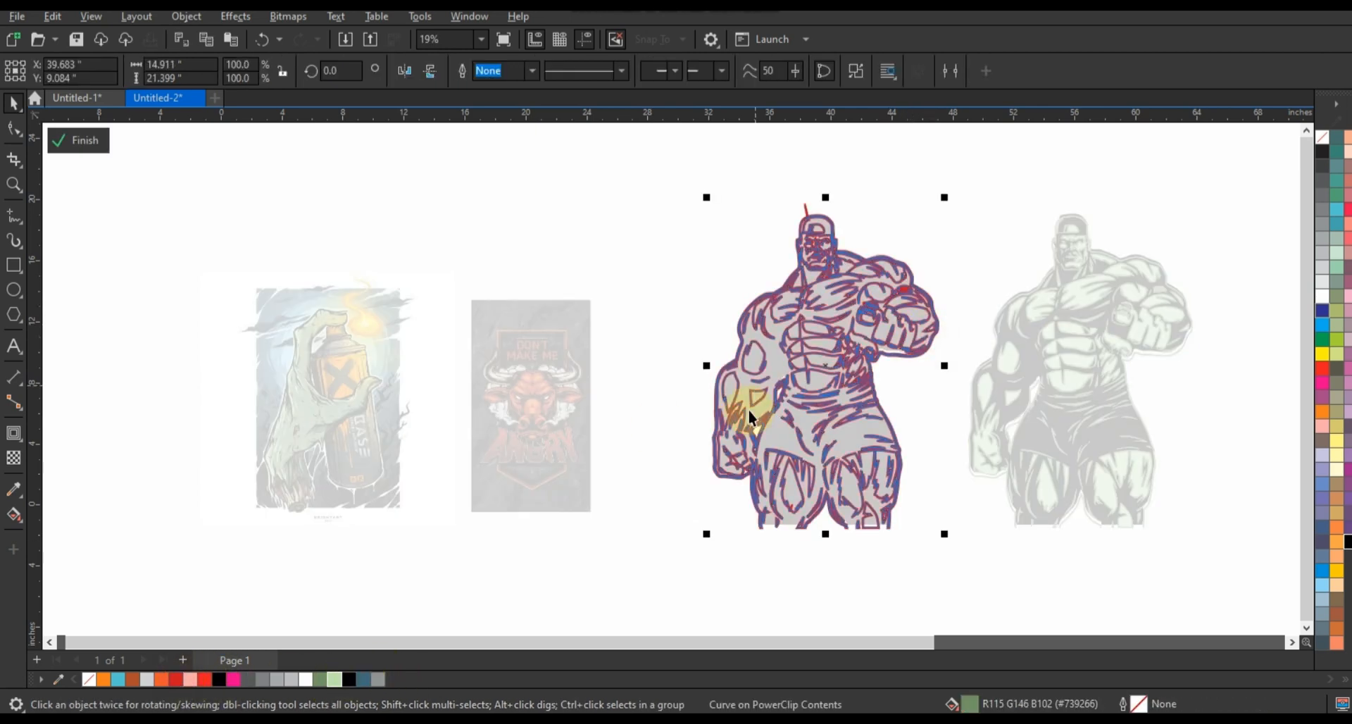
left_click(749, 412, "ctrl")
left_click(167, 681)
Nudge the red figure's PowerClip shapes upward to Y 8.918 in so they line up with the black silhouette
left_click_drag(654, 198, 958, 550)
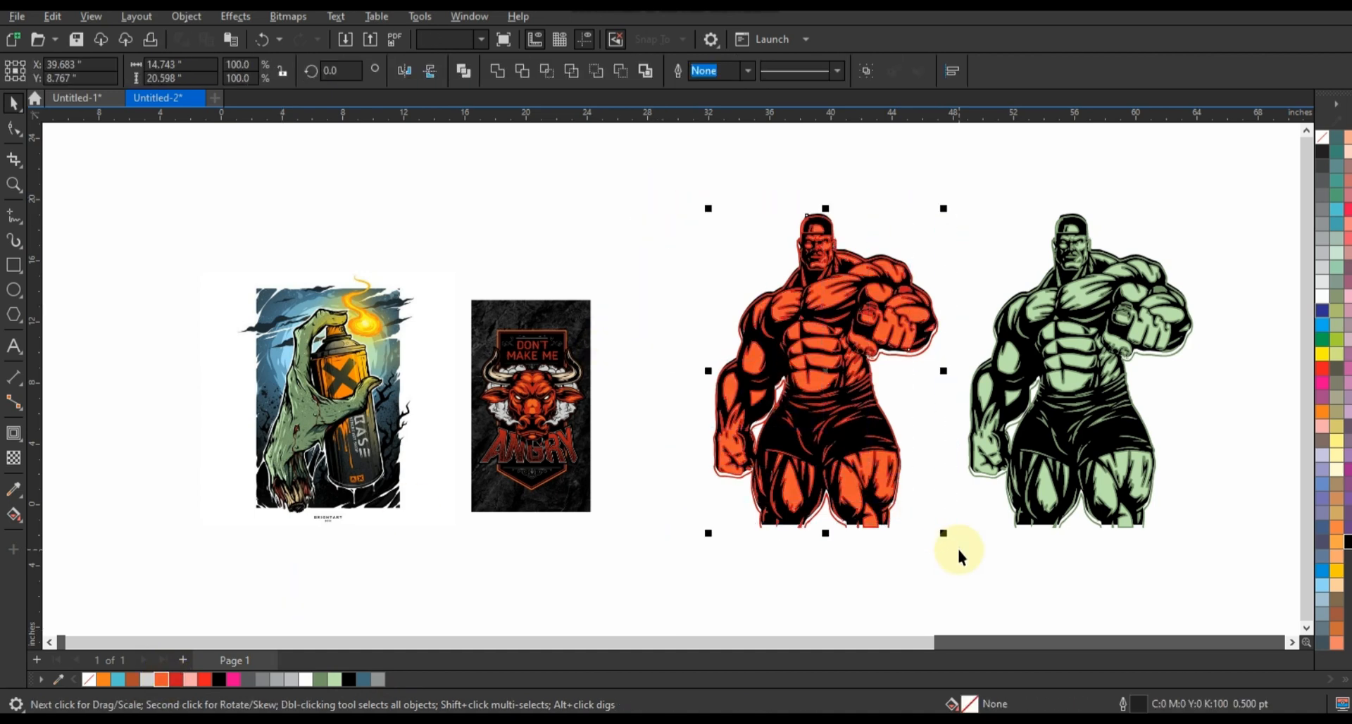
left_click(1124, 532)
left_click_drag(660, 159, 660, 159)
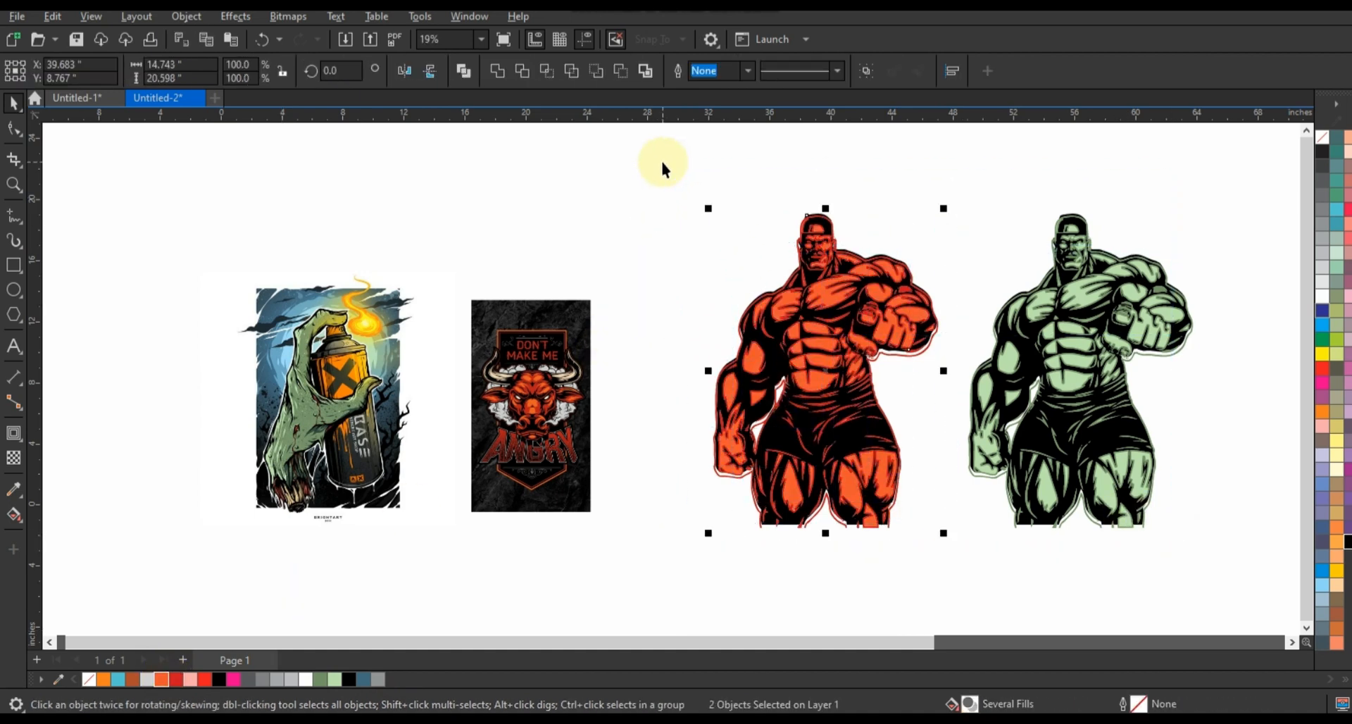
key("shift+F2")
left_click(841, 383)
left_click(810, 356)
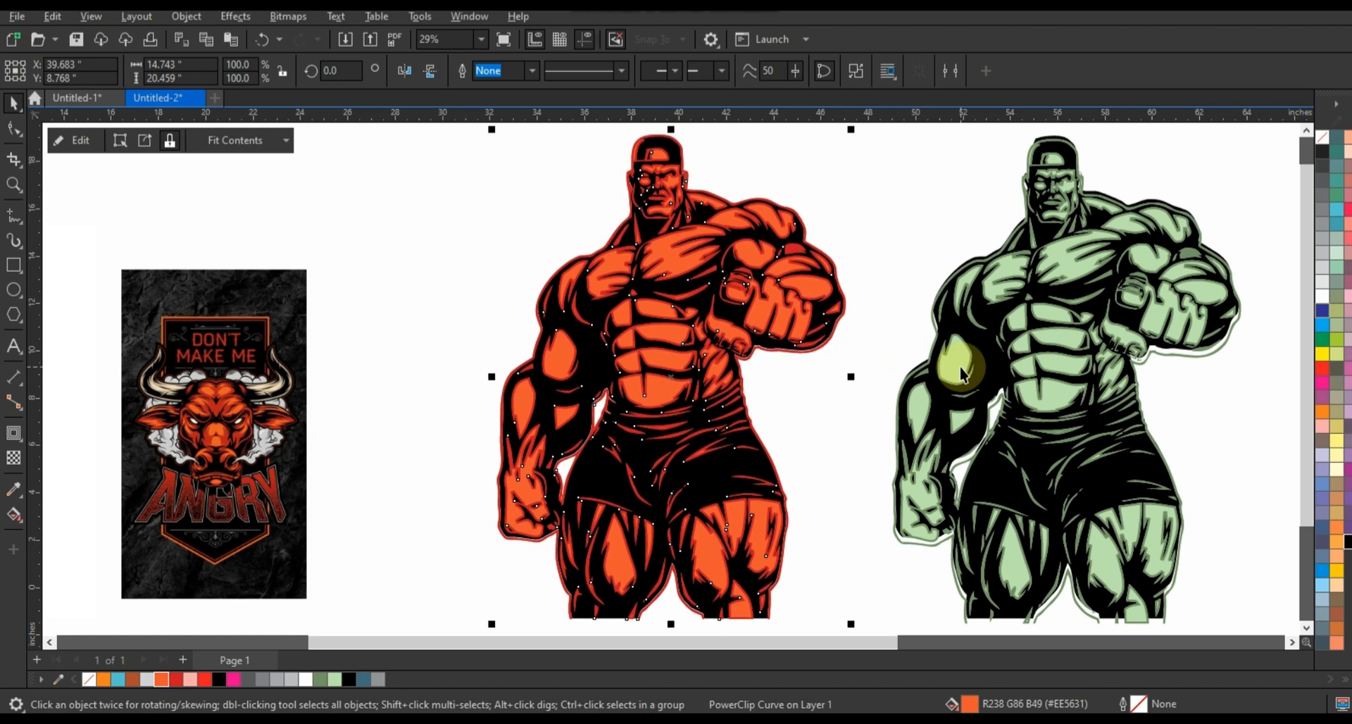
key("Up")
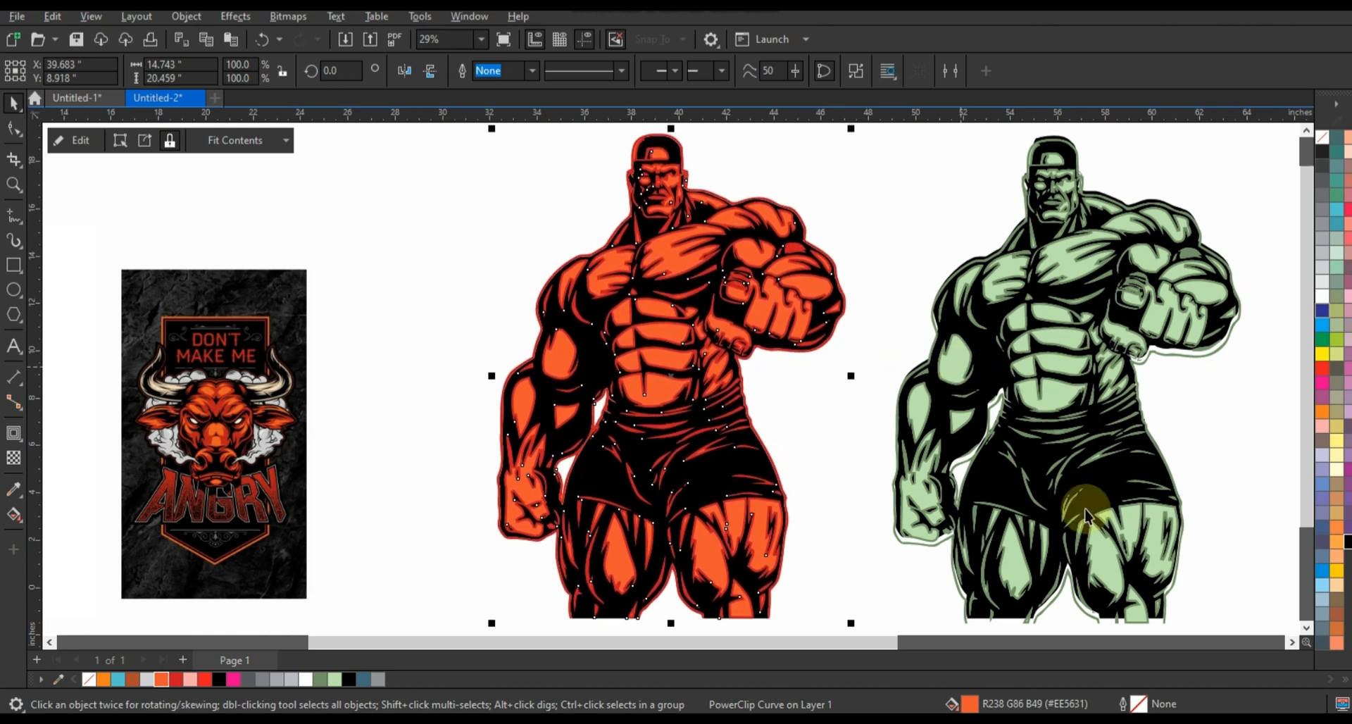
Nudge the green figure's PowerClip shapes upward to Y 8.888 in to align them with its silhouette, then deselect them
left_click(1177, 606)
left_click(1172, 591)
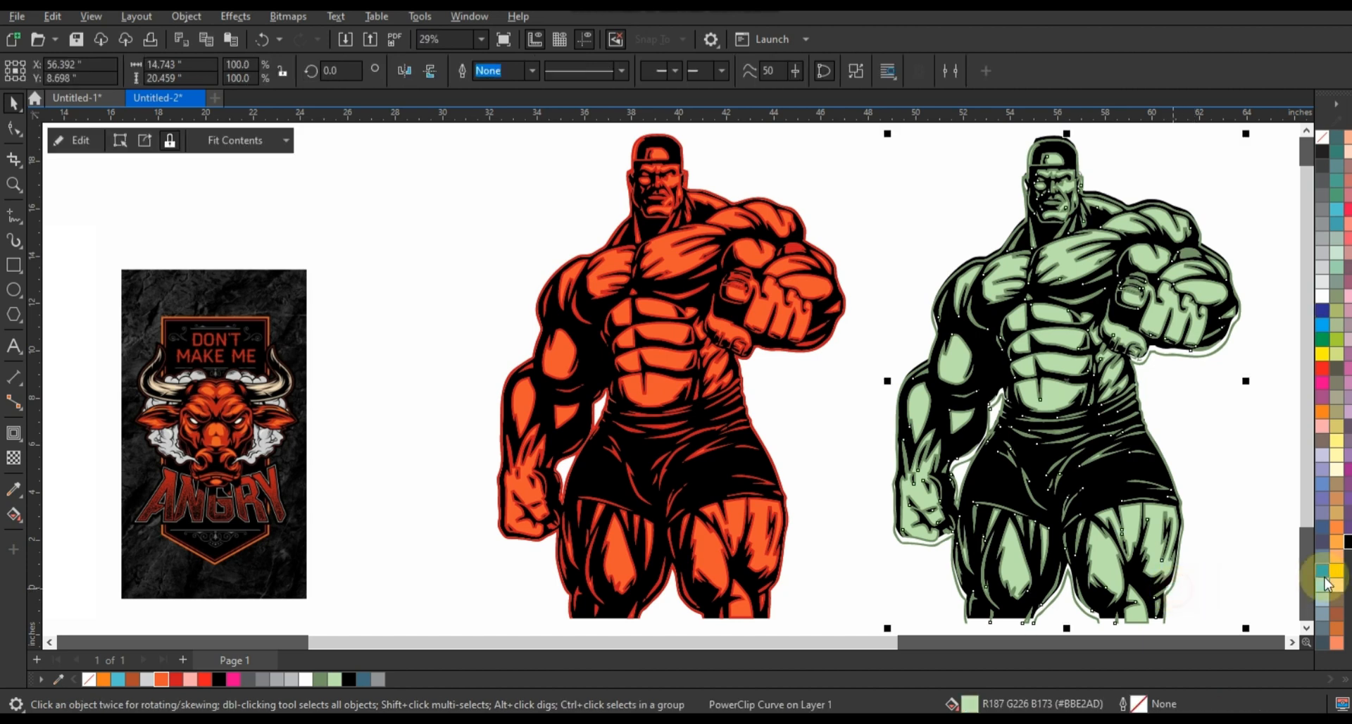
key("Up")
key("Up")
key("Up")
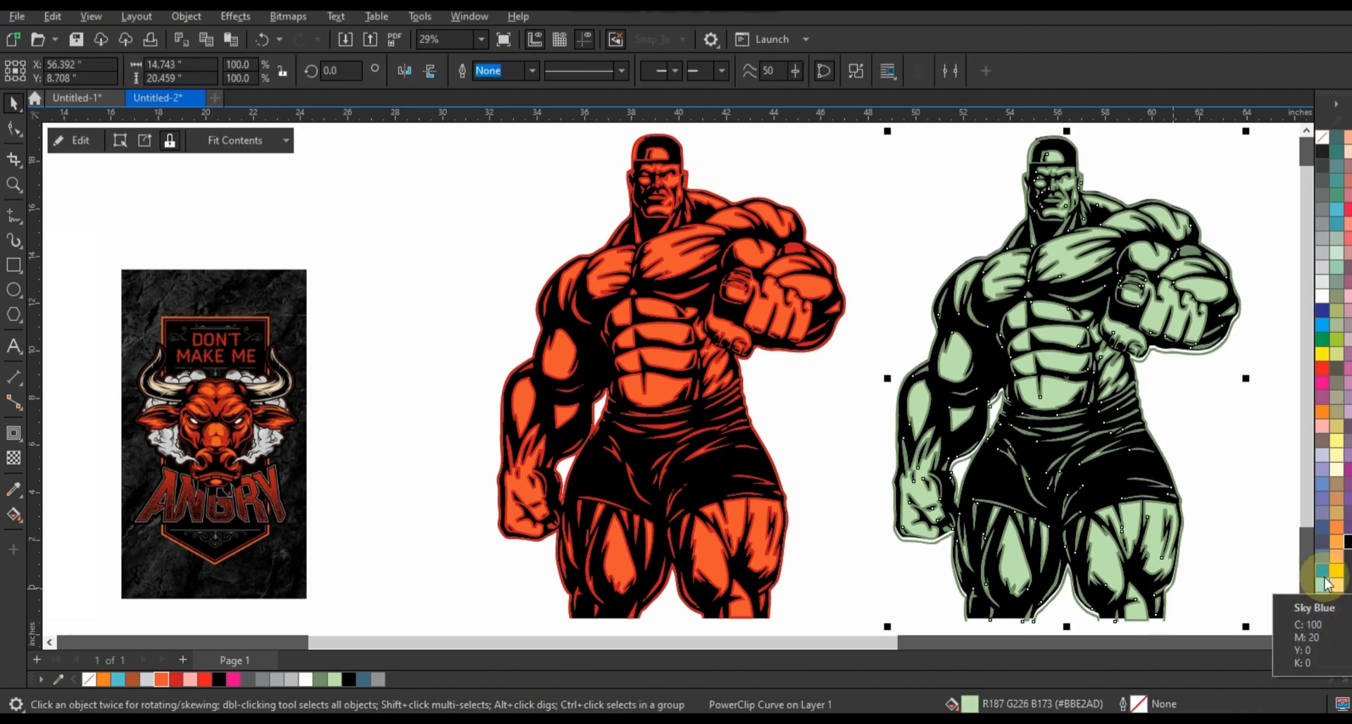
key("Up")
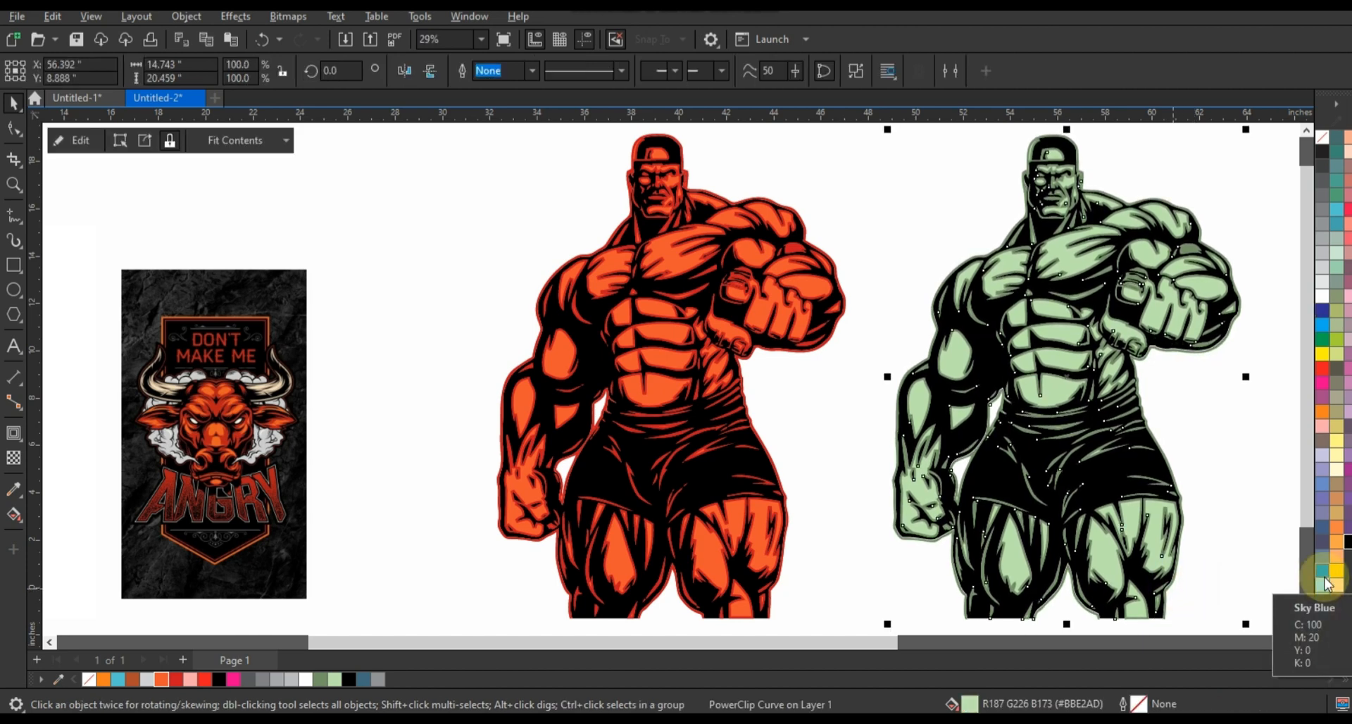
left_click(822, 416)
scroll(776, 416, "down", 2)
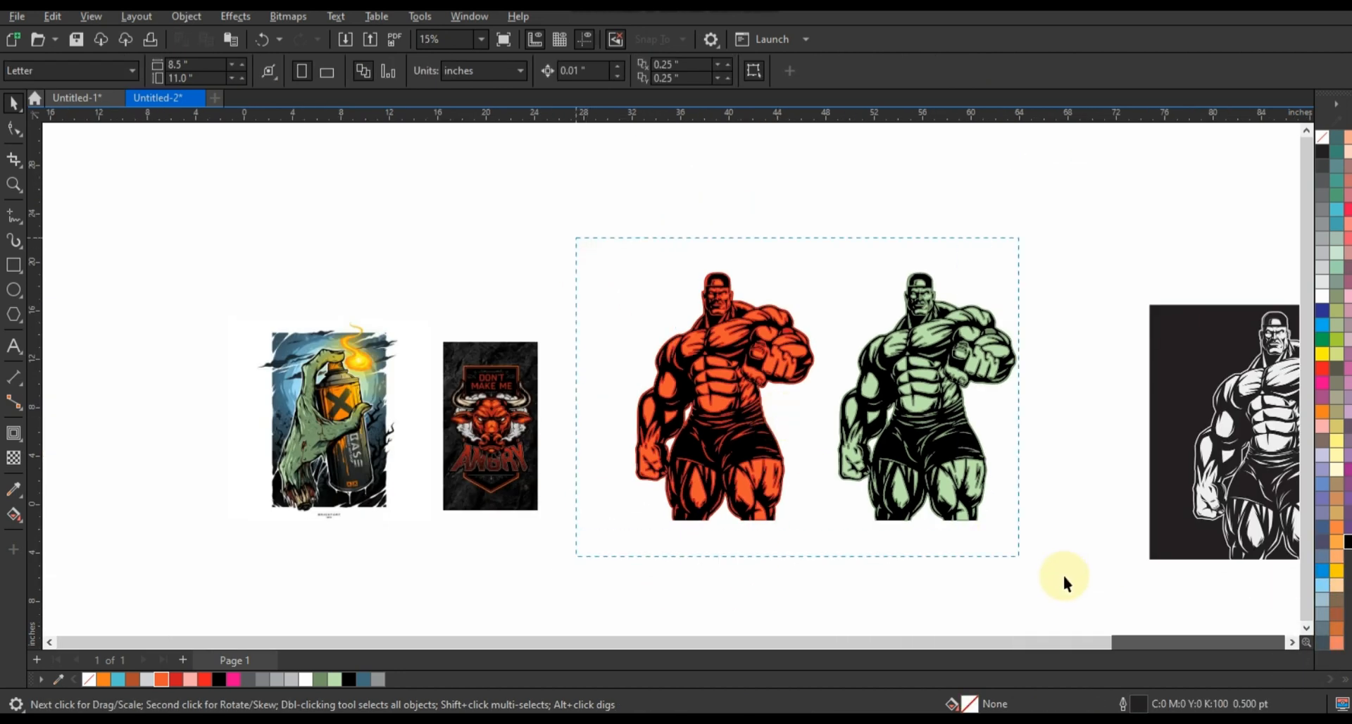